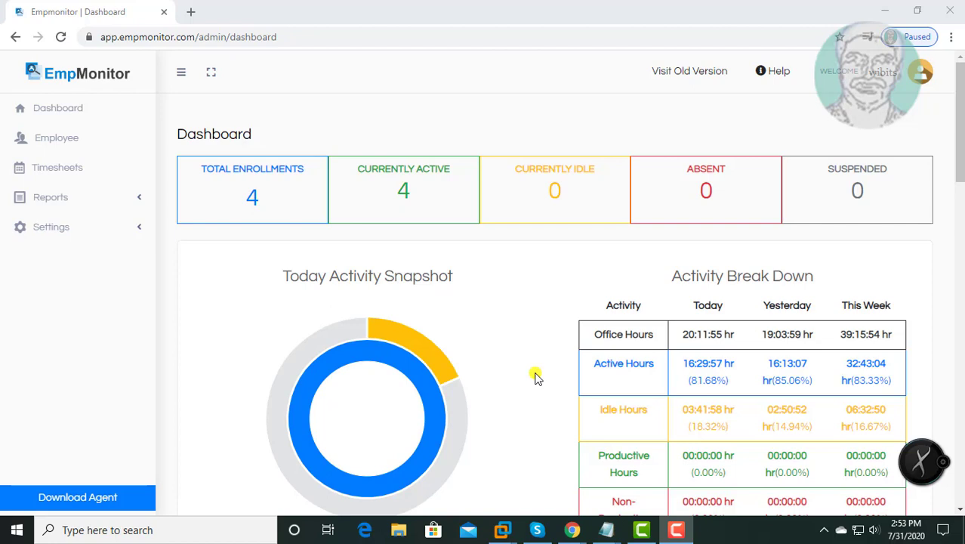
# Search Google for "google drive console" in a new browser tab.
pyautogui.click(191, 12)
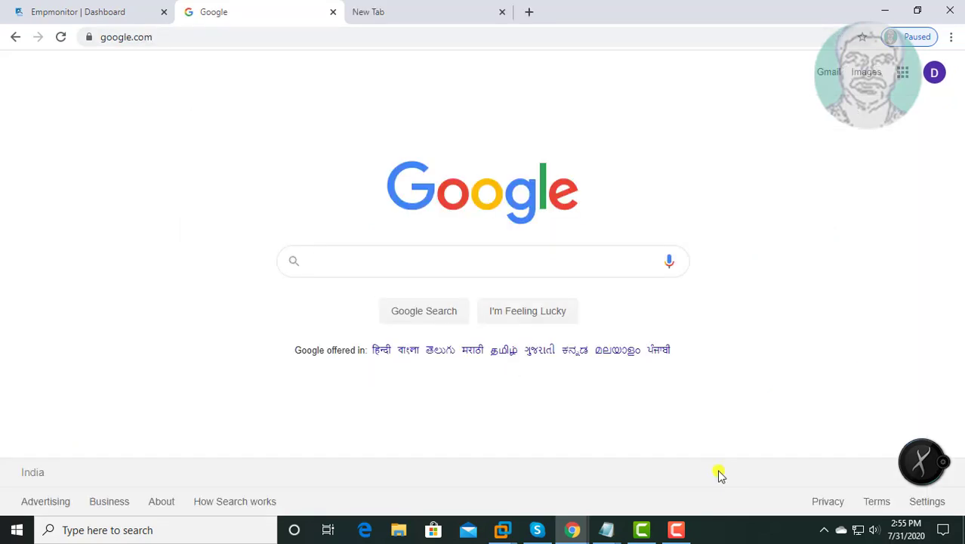
pyautogui.click(354, 263)
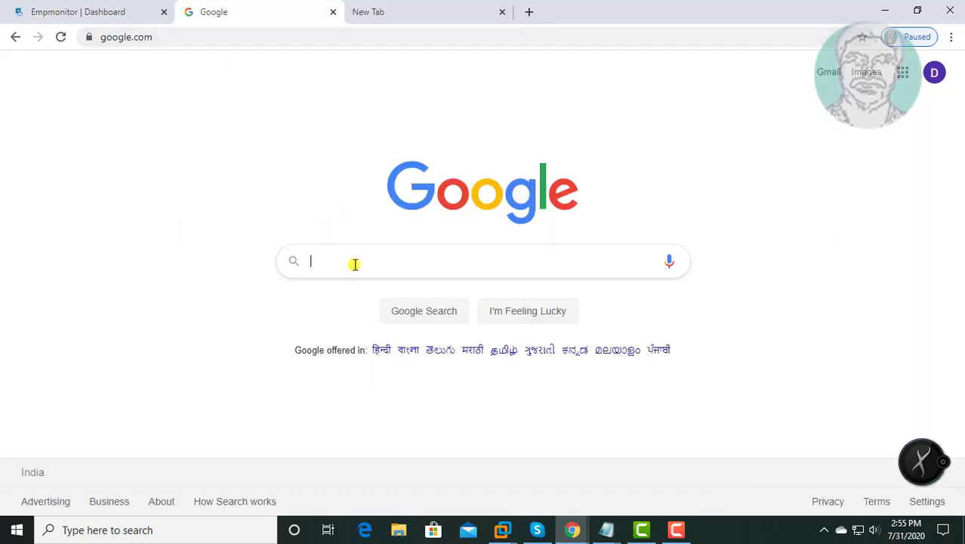
pyautogui.write('google')
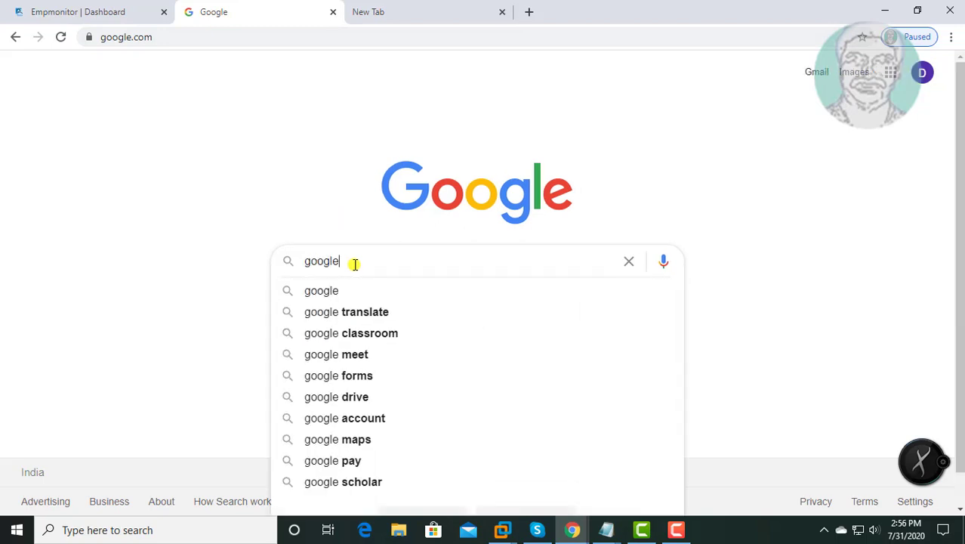
pyautogui.write(' drive con')
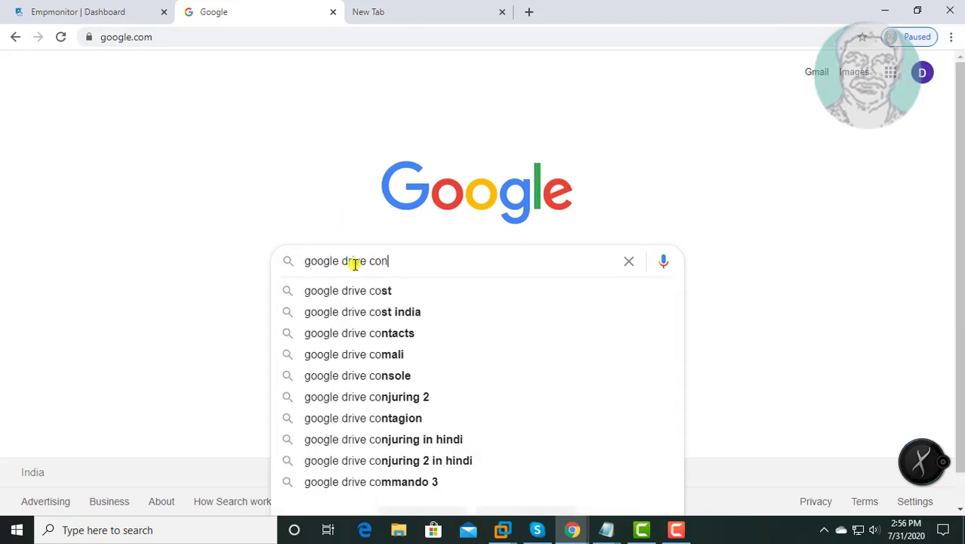
pyautogui.write('sole')
pyautogui.press('Return')
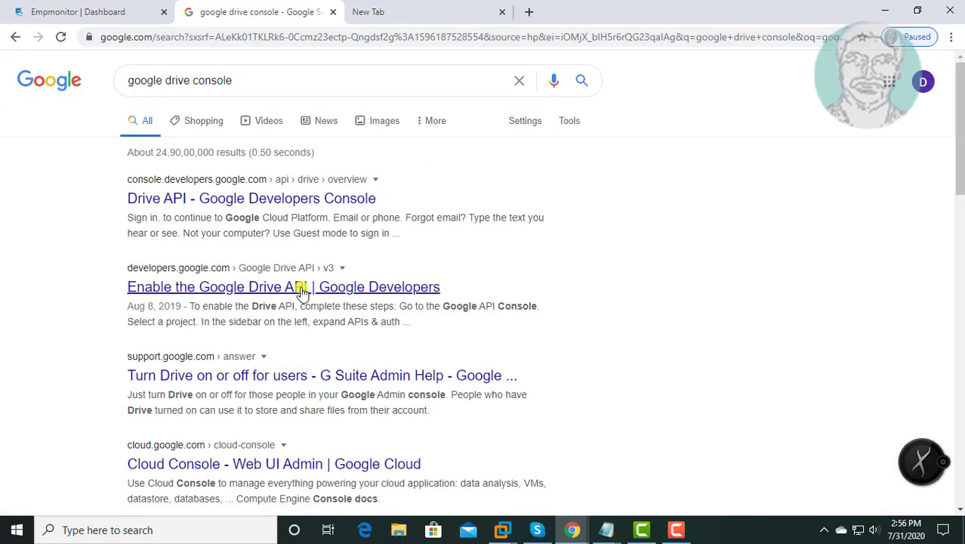
# Open the Google API Console through the "Enable the Google Drive API" guide and accept the Google Cloud Platform terms of service.
pyautogui.click(302, 289)
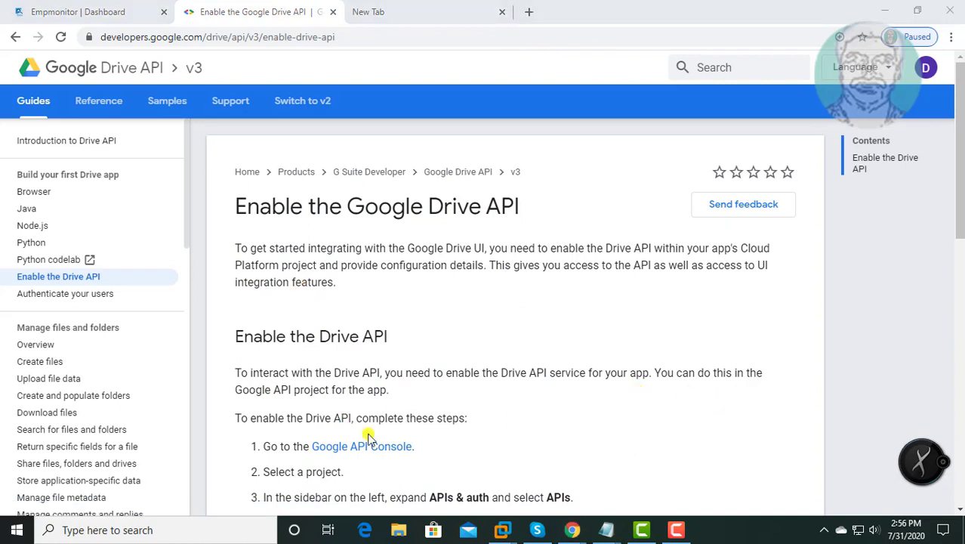
pyautogui.click(383, 450)
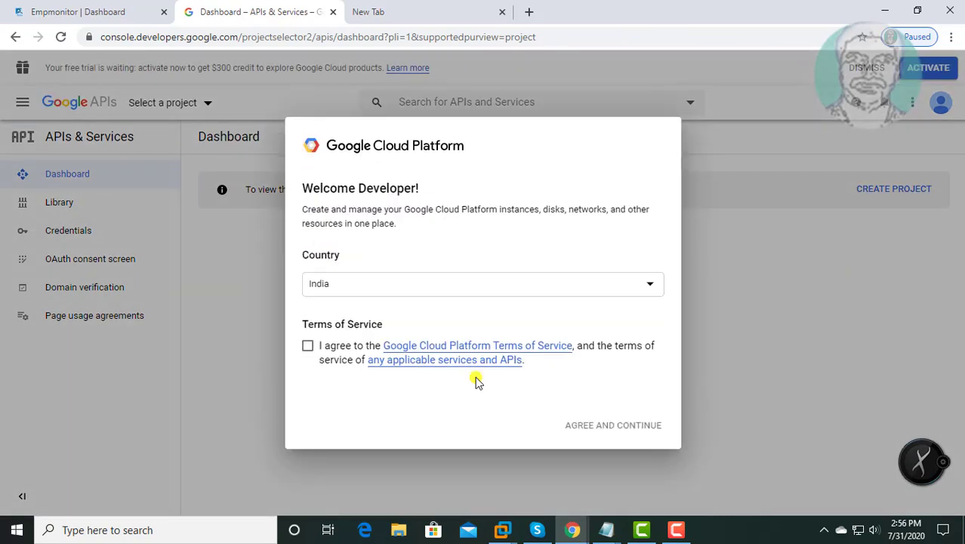
pyautogui.click(308, 345)
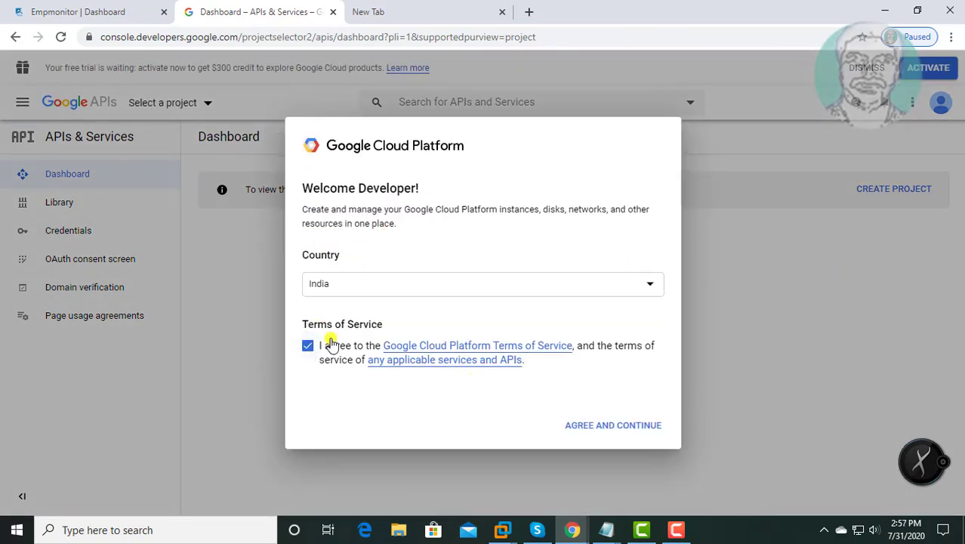
pyautogui.click(620, 433)
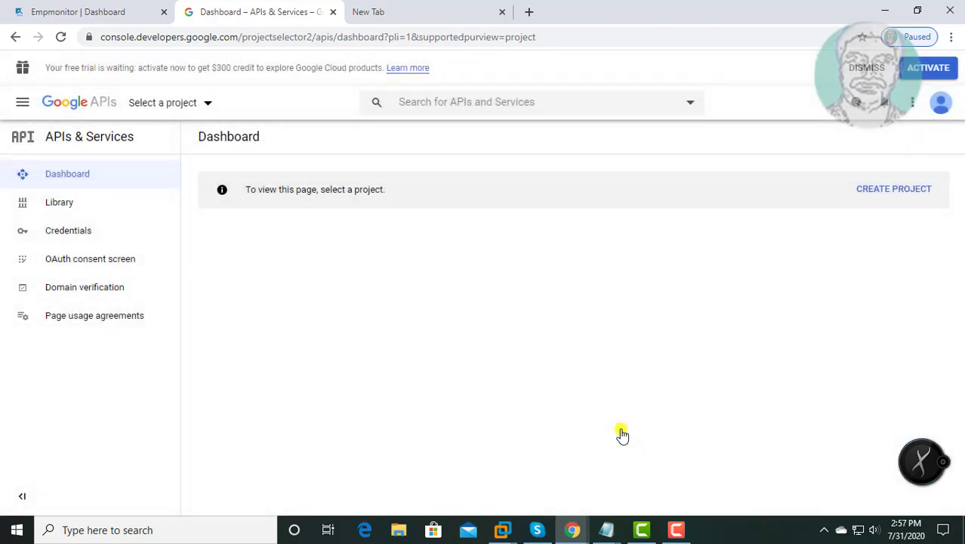
# Create a new API project named EMP PROJECT.
pyautogui.click(885, 189)
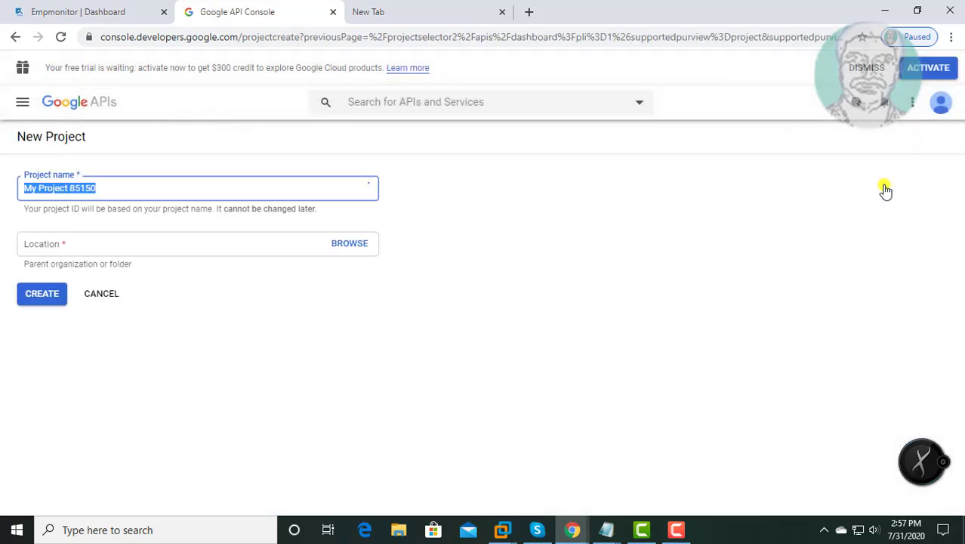
pyautogui.write('E')
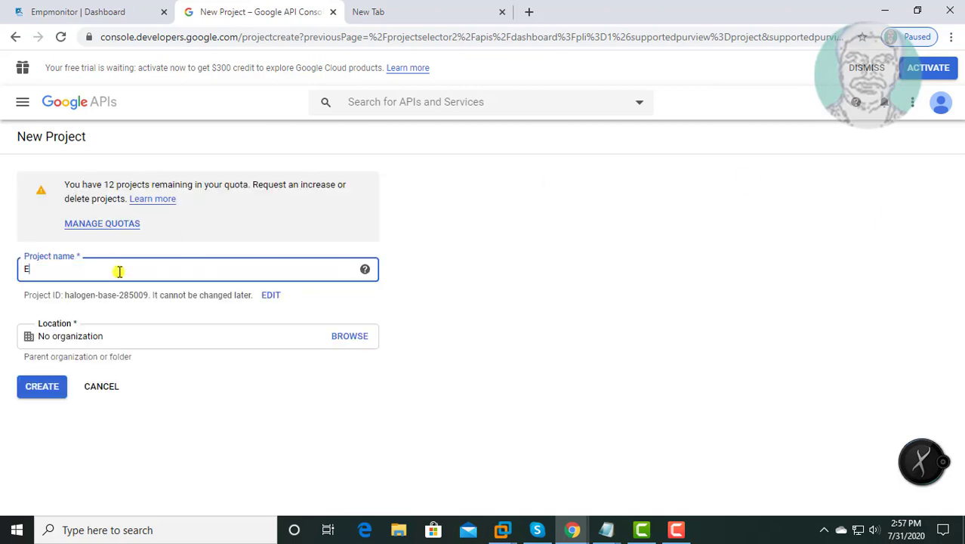
pyautogui.write('MP Pr')
pyautogui.click(21, 306)
pyautogui.click(35, 393)
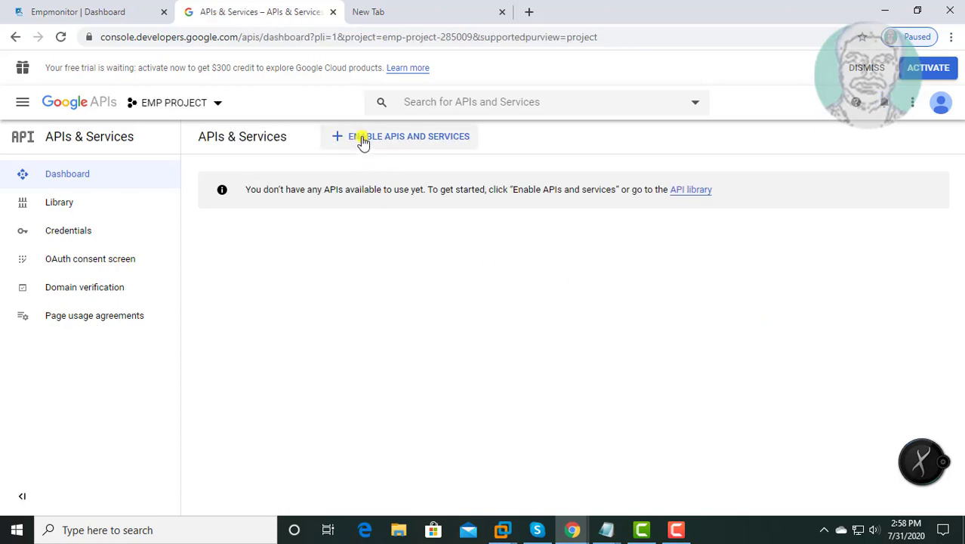
# Find the Google Drive API in the API Library by searching "Google drive" and enable it for the project.
pyautogui.click(418, 145)
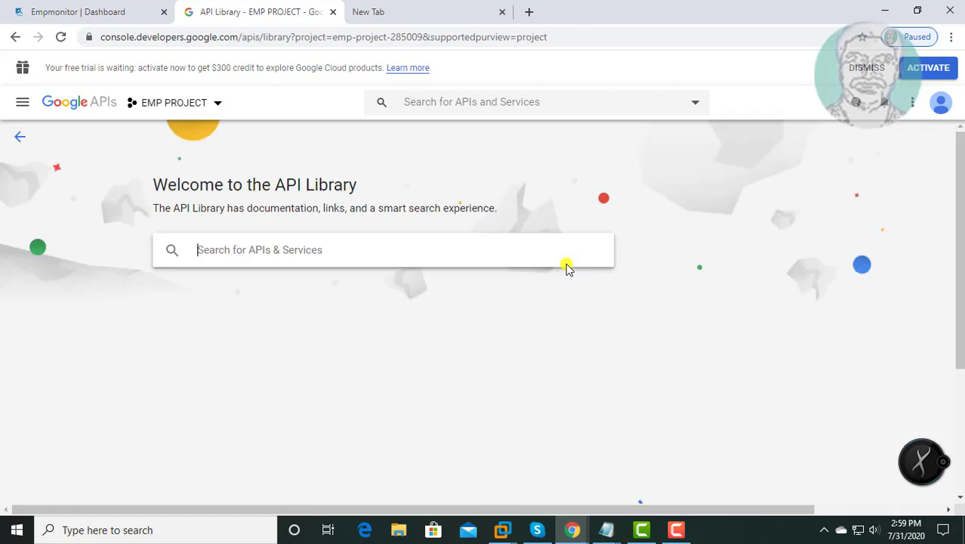
pyautogui.click(267, 250)
pyautogui.write('Goog')
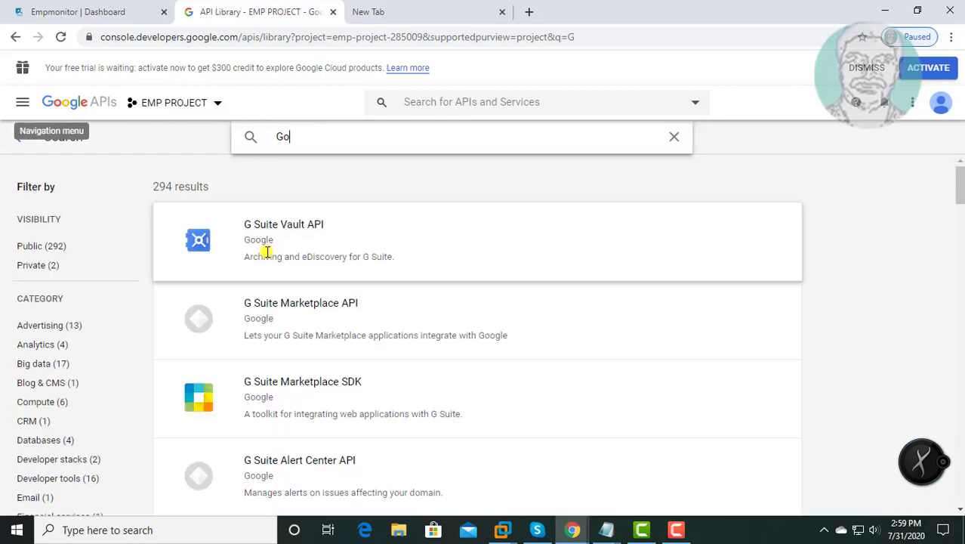
pyautogui.write('le drive')
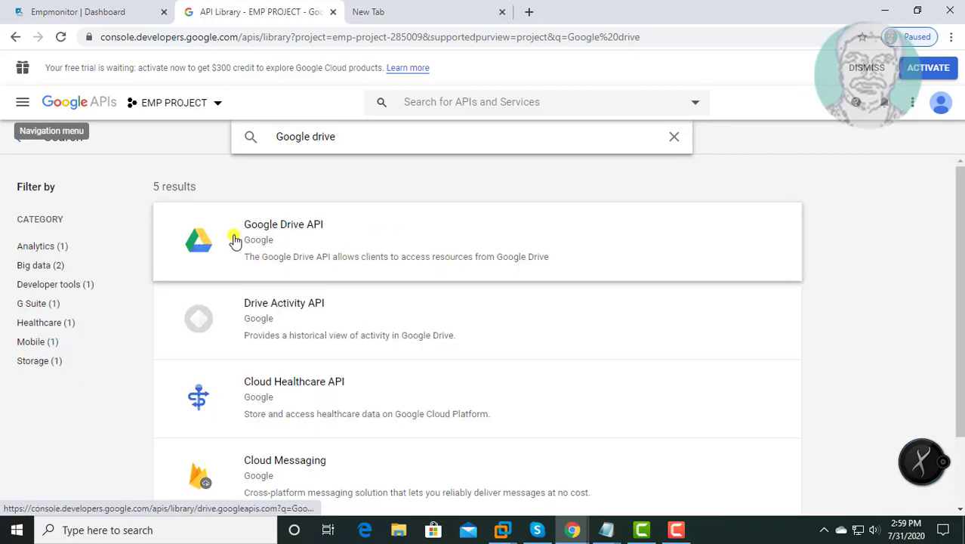
pyautogui.click(283, 246)
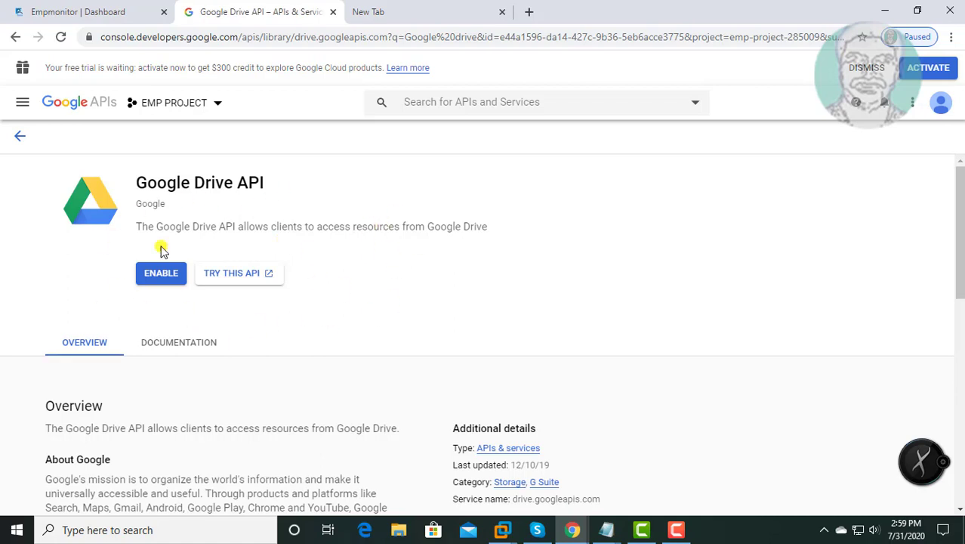
pyautogui.click(163, 274)
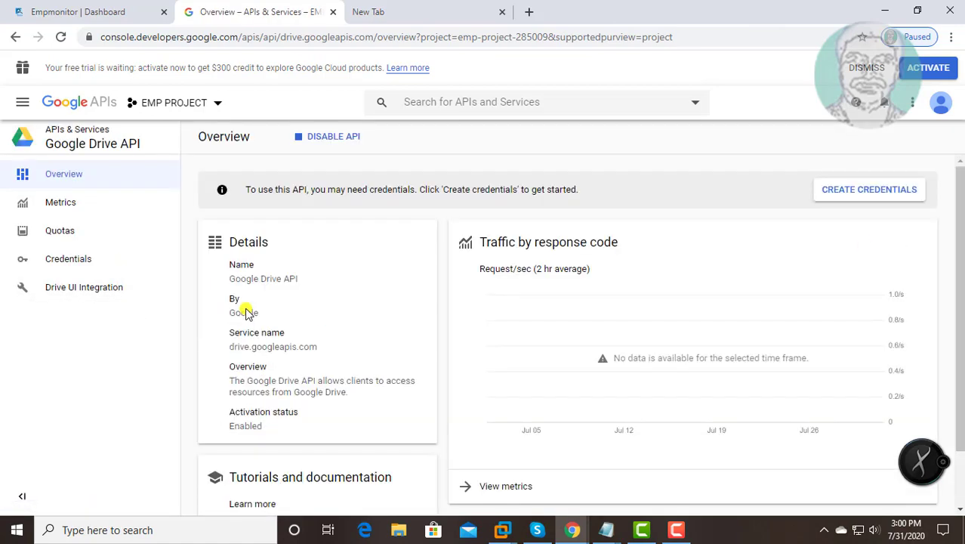
# Start client ID credentials for the Drive API and create the required OAuth consent screen with user type External.
pyautogui.click(863, 197)
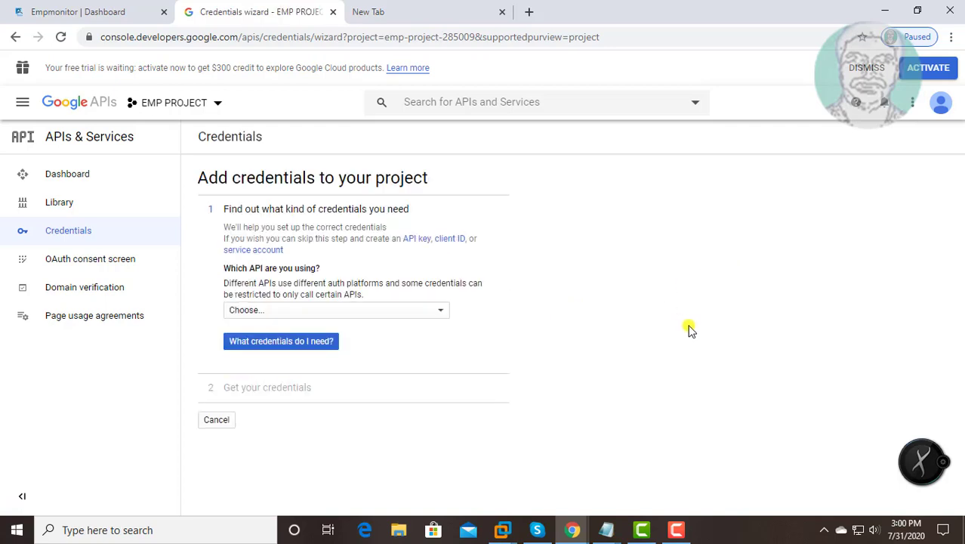
pyautogui.click(450, 240)
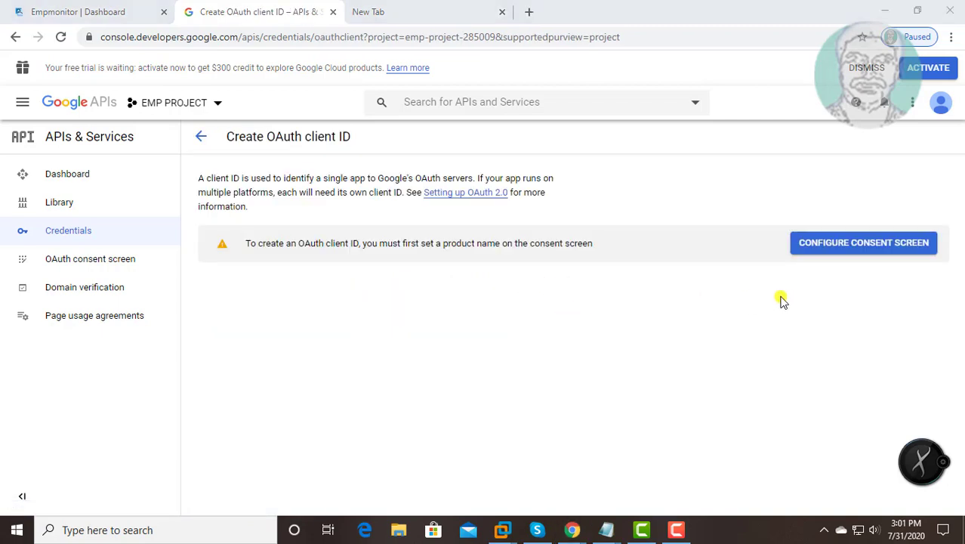
pyautogui.click(872, 249)
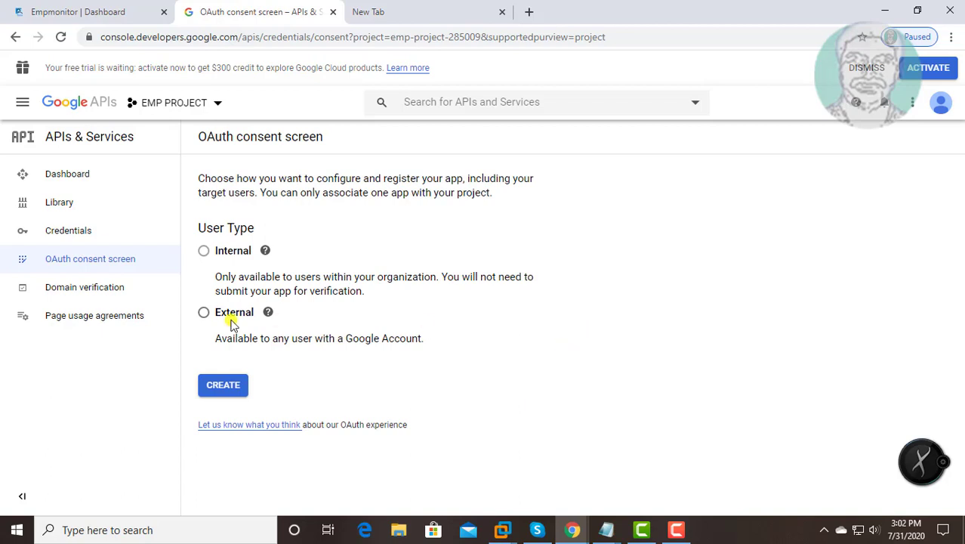
pyautogui.click(202, 312)
pyautogui.click(224, 386)
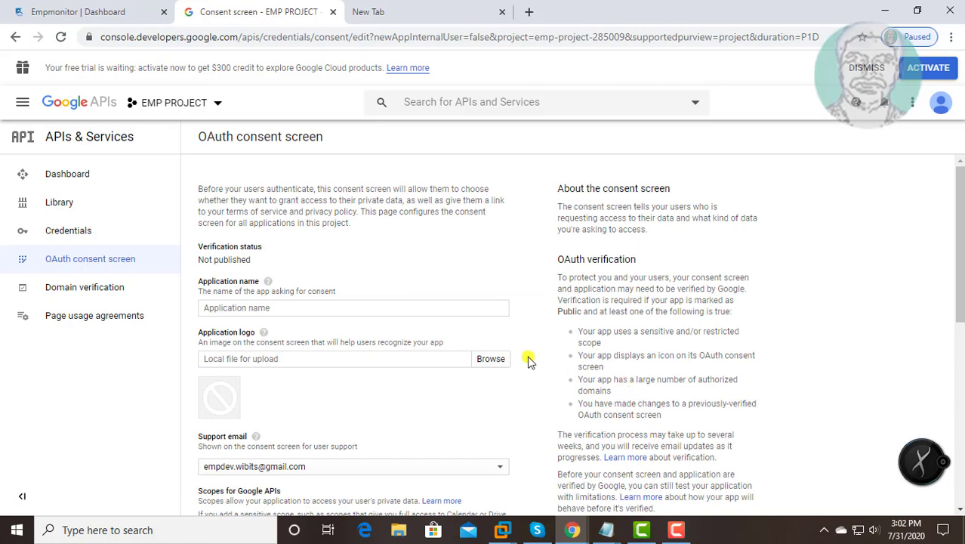
# Set the consent screen's application name to EMP Monitor, save it and dismiss the notification.
pyautogui.click(258, 308)
pyautogui.write('EMP Monitor')
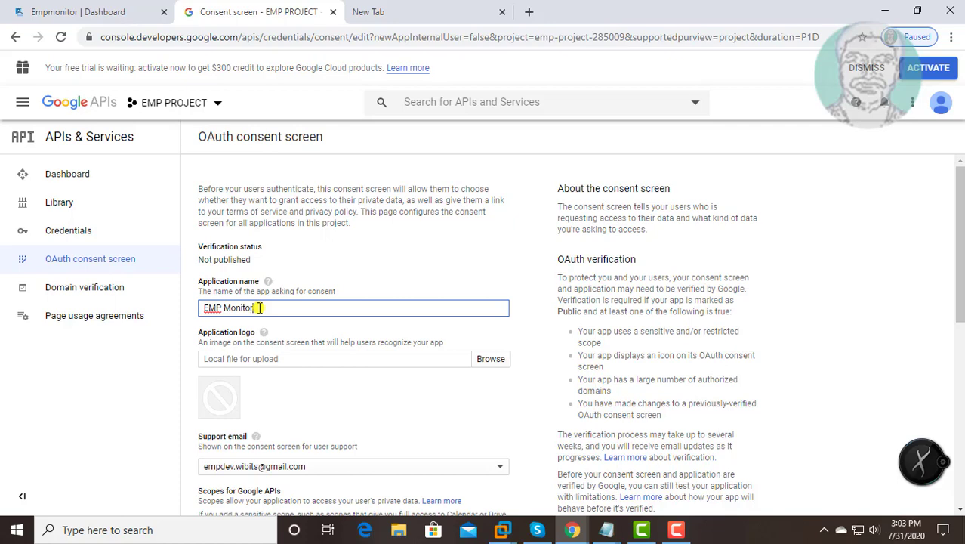
pyautogui.scroll(-8, 403, 379)
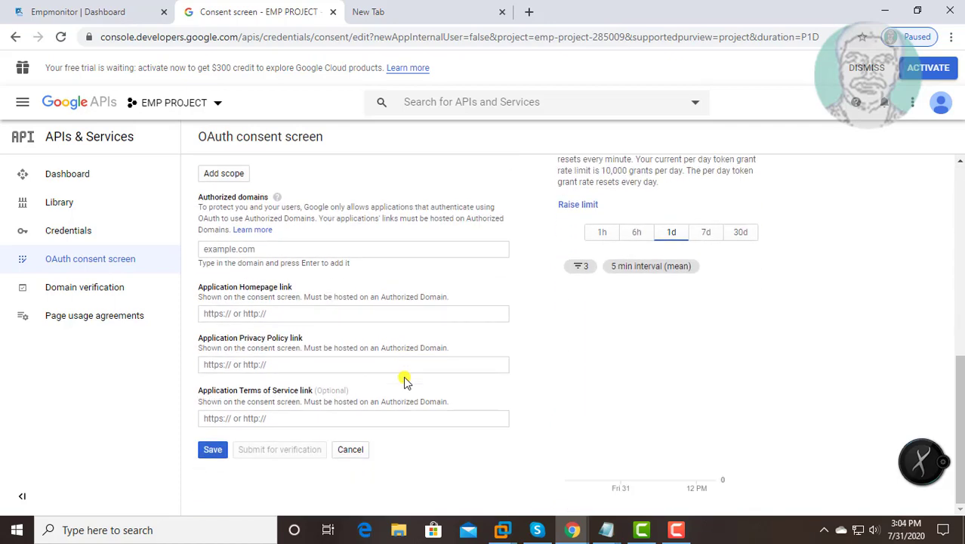
pyautogui.click(212, 452)
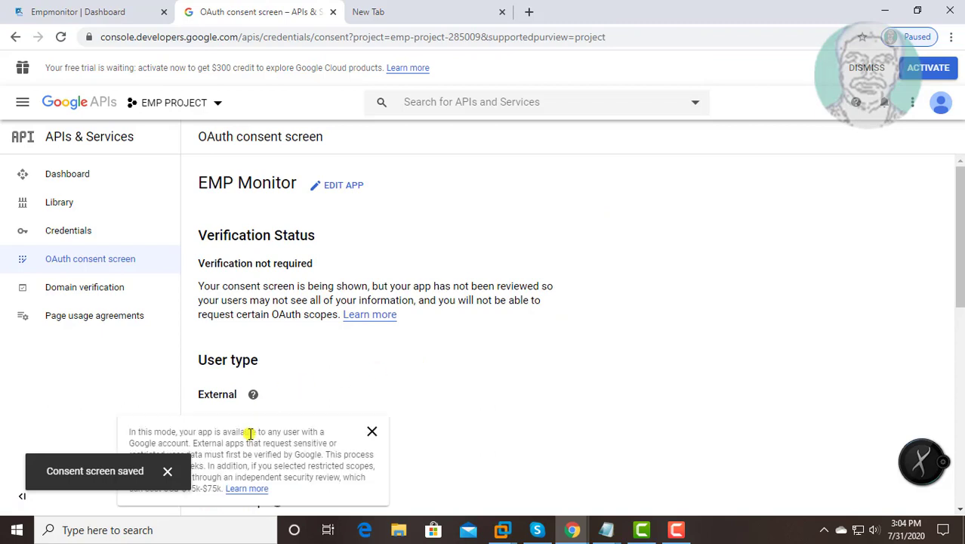
pyautogui.click(167, 471)
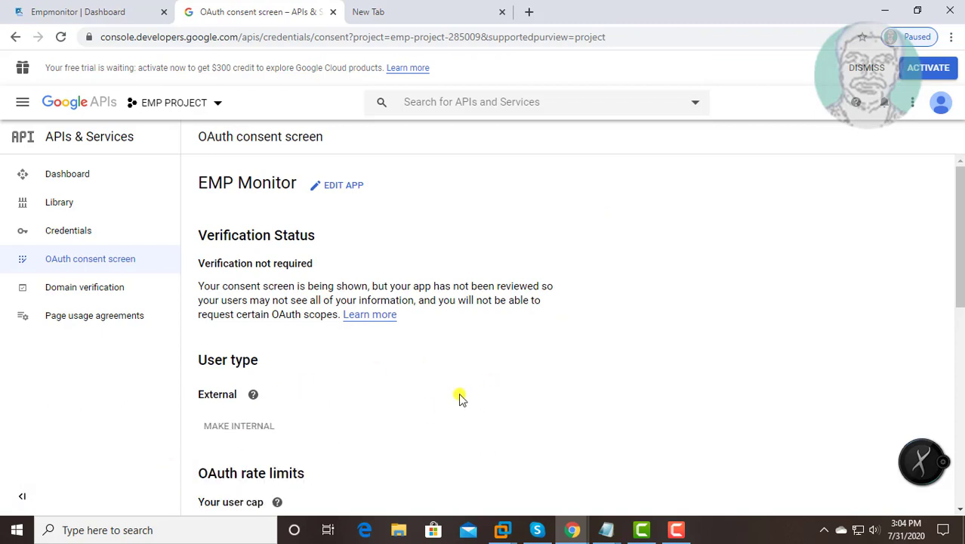
# Start a new OAuth client ID from the project's credentials with application type Web application.
pyautogui.click(87, 230)
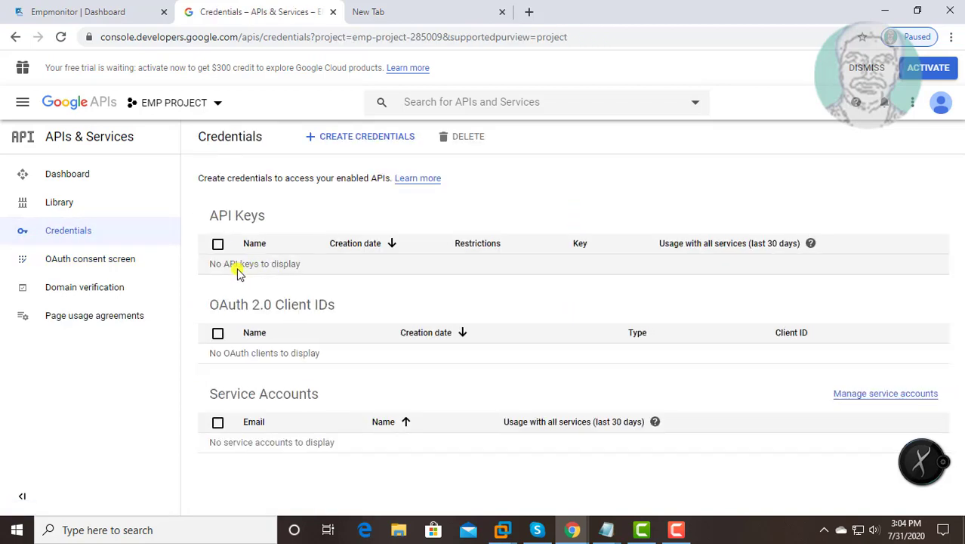
pyautogui.click(371, 141)
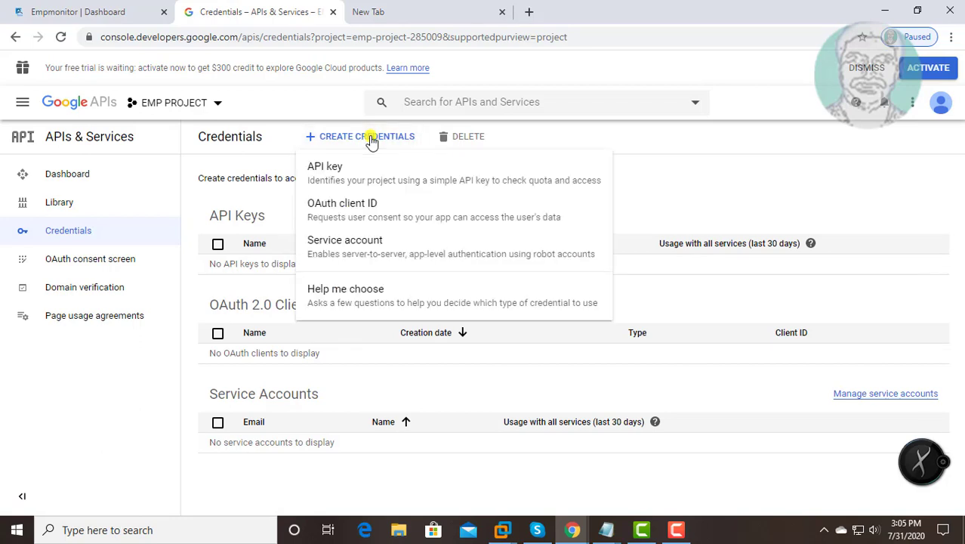
pyautogui.click(399, 205)
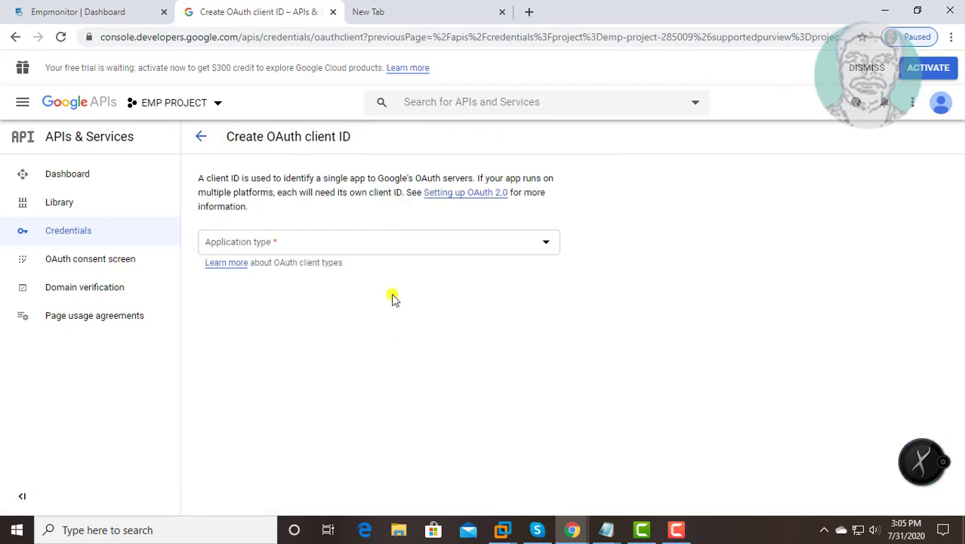
pyautogui.click(369, 250)
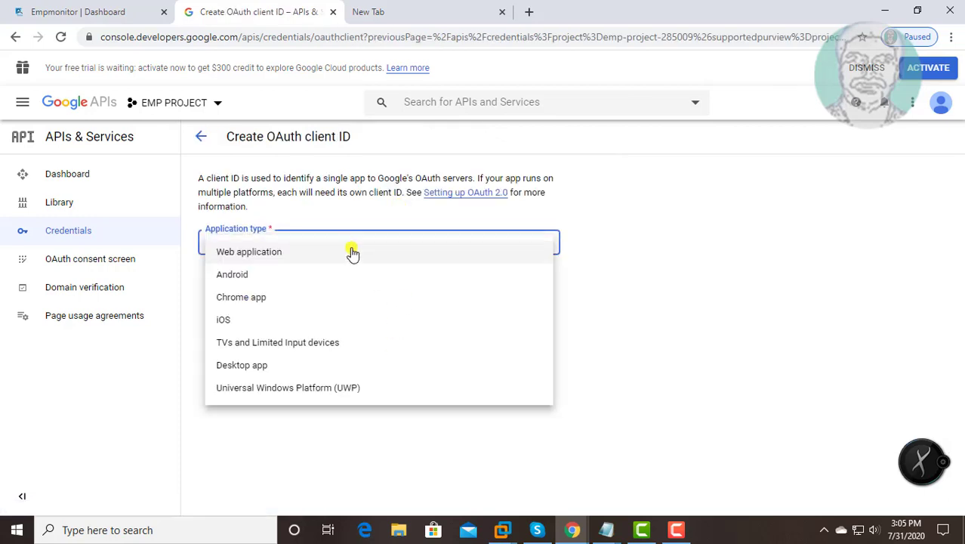
pyautogui.click(255, 258)
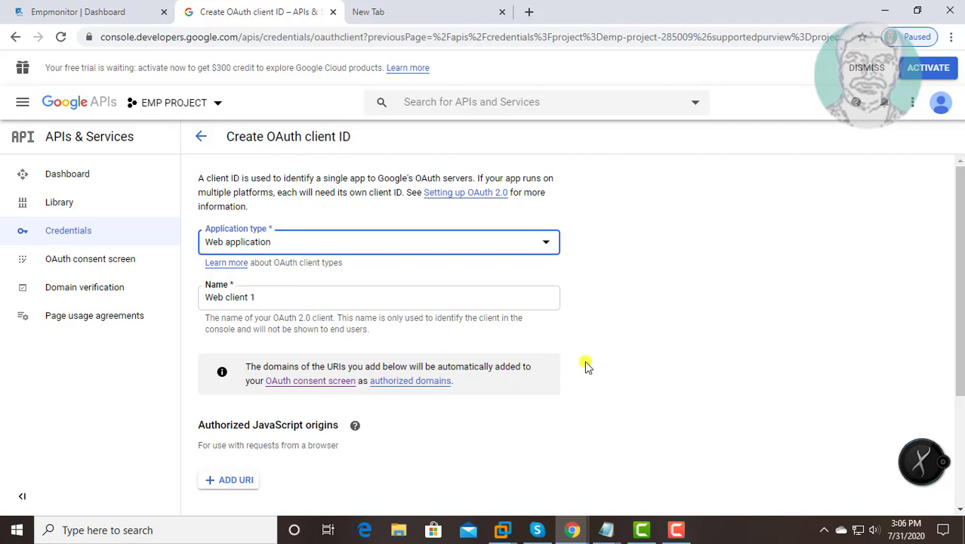
pyautogui.scroll(-1, 586, 366)
pyautogui.scroll(-2, 453, 385)
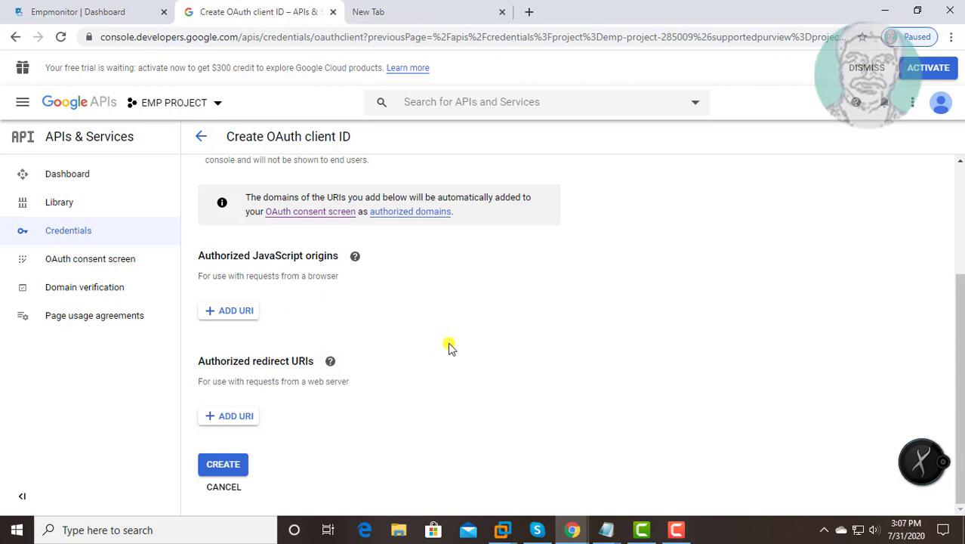
pyautogui.click(235, 420)
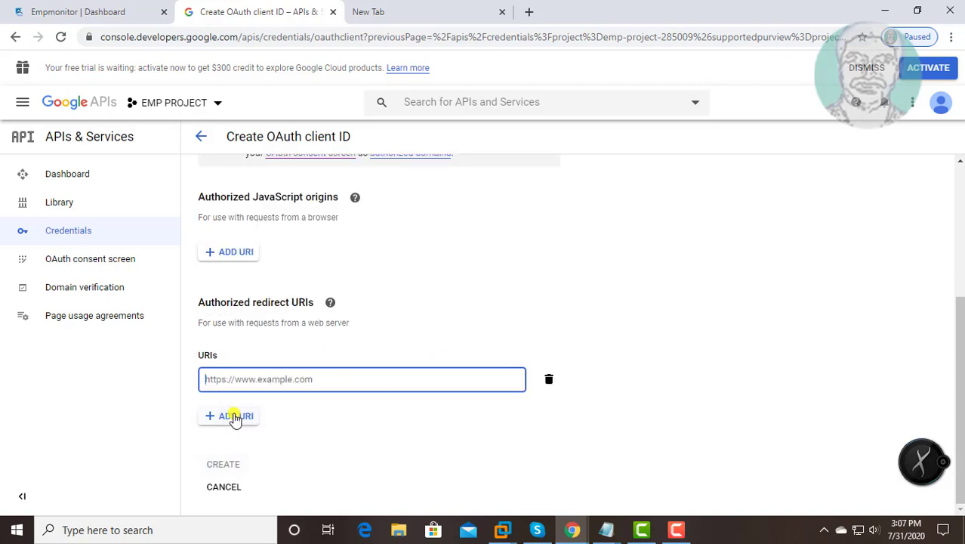
pyautogui.write('h')
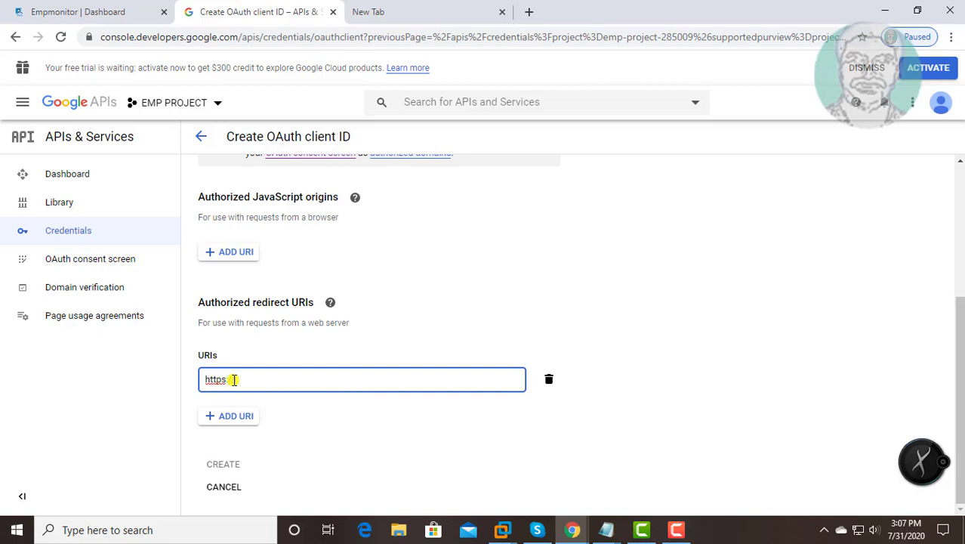
pyautogui.write('ttps://developers')
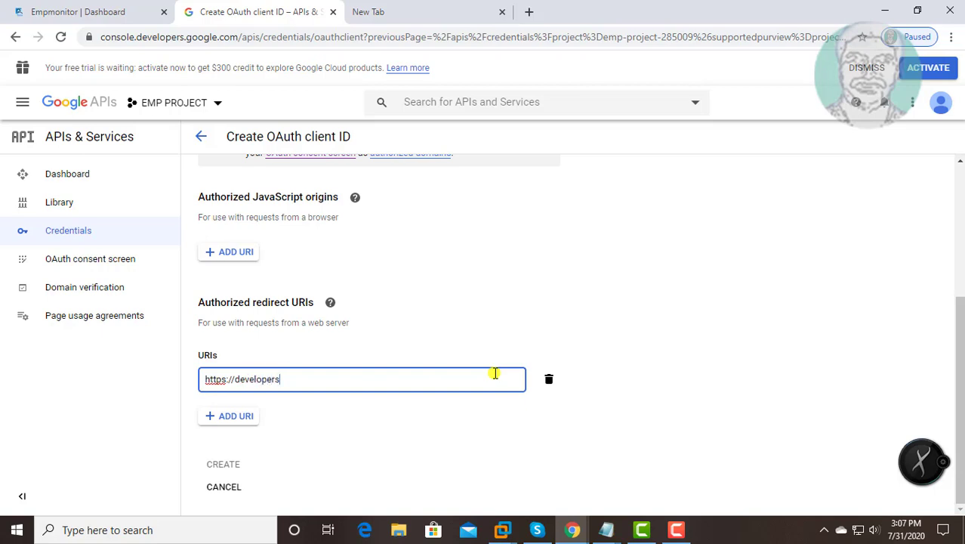
pyautogui.write('.google.com/oauthplayground')
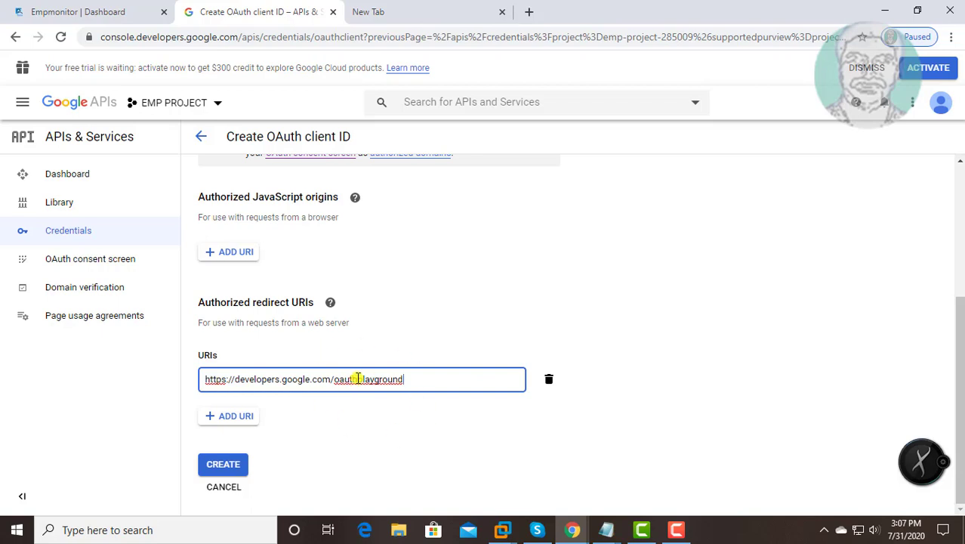
# Create the OAuth web client and copy its client ID into a new Notepad document.
pyautogui.click(225, 465)
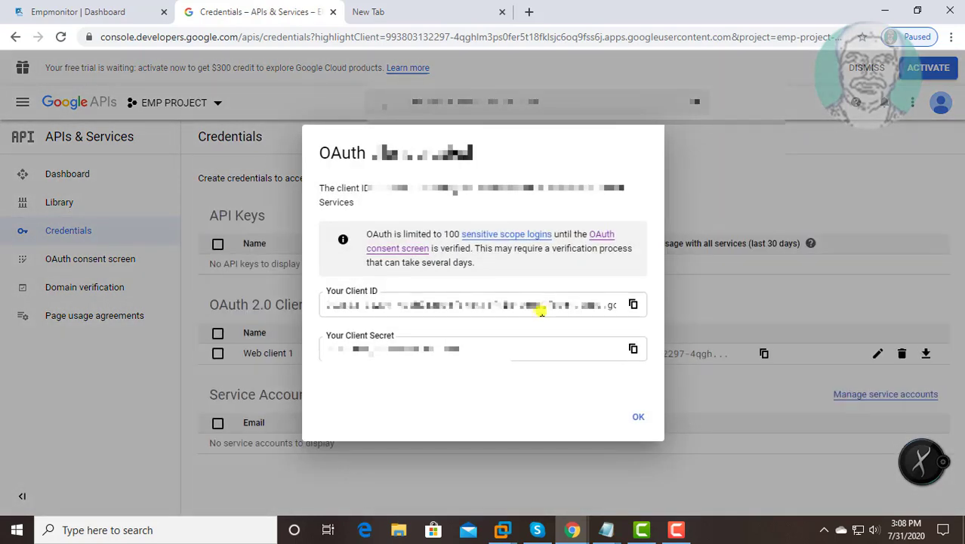
pyautogui.click(634, 304)
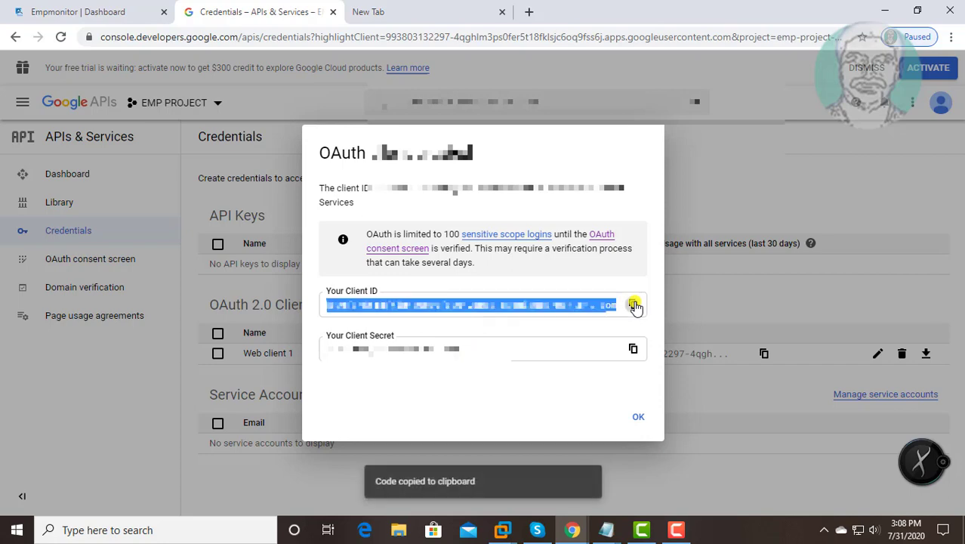
pyautogui.click(19, 531)
pyautogui.rightClick(19, 530)
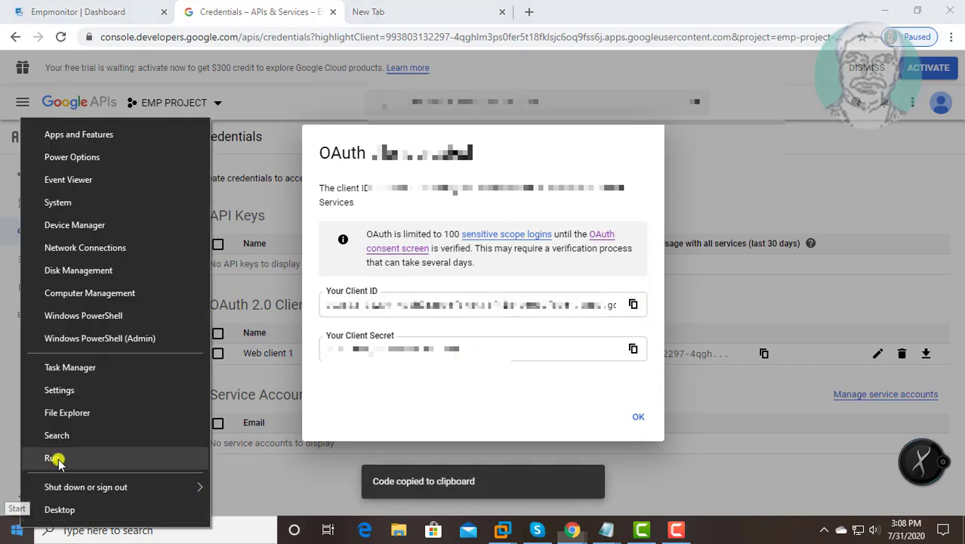
pyautogui.click(59, 458)
pyautogui.write('notepad')
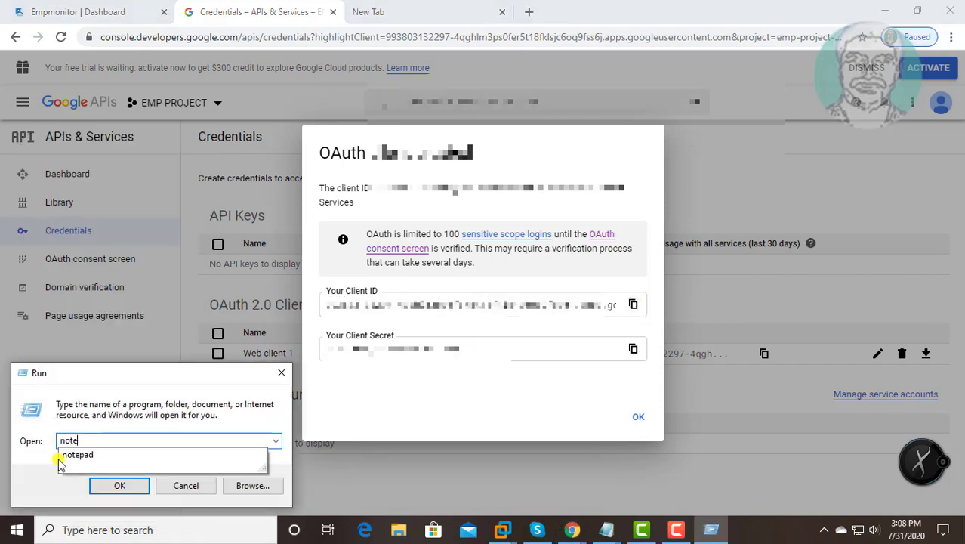
pyautogui.press('Return')
pyautogui.hotkey('ctrl', 'v')
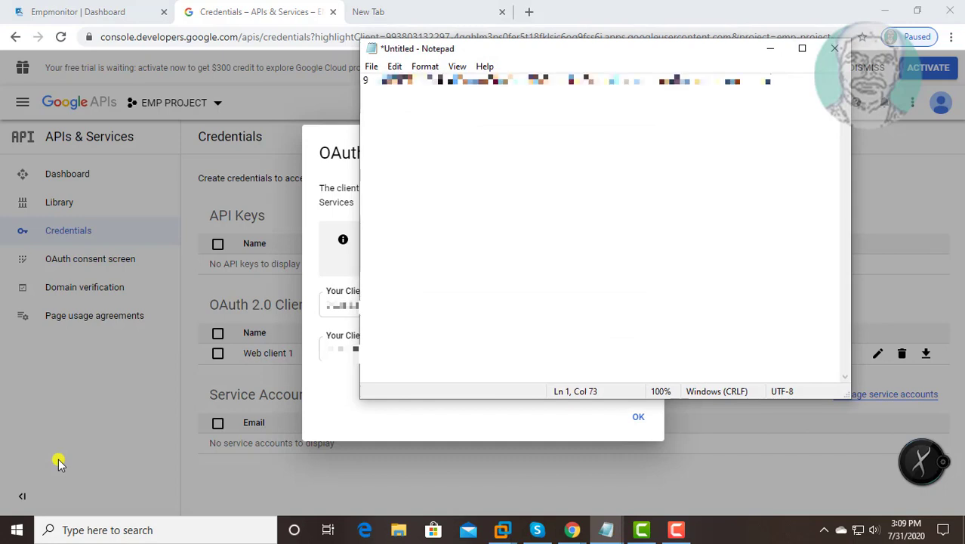
# Add the heading "cliend id" above the pasted ID and the heading "client secret" below it in the note.
pyautogui.press('Return')
pyautogui.press('Return')
pyautogui.moveTo(608, 57); pyautogui.dragTo(729, 179)
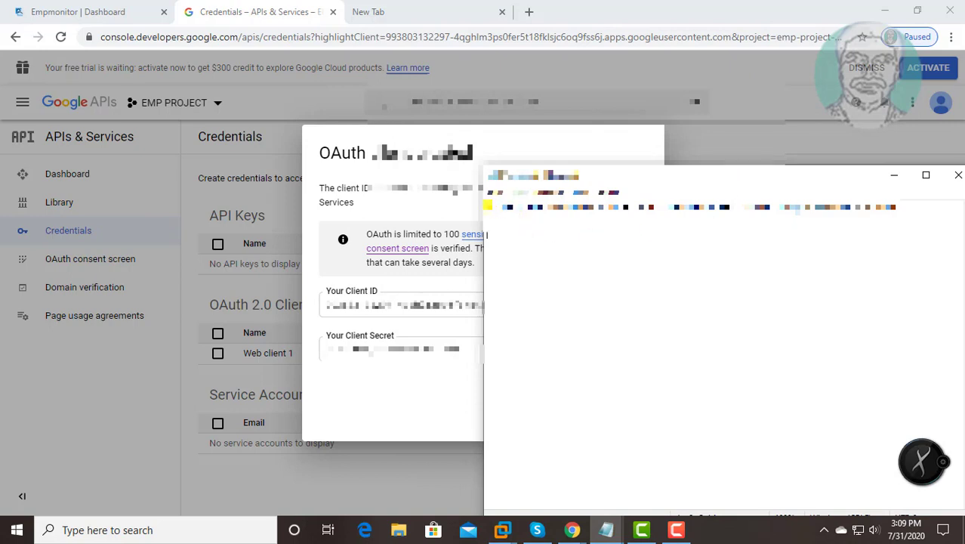
pyautogui.press('Return')
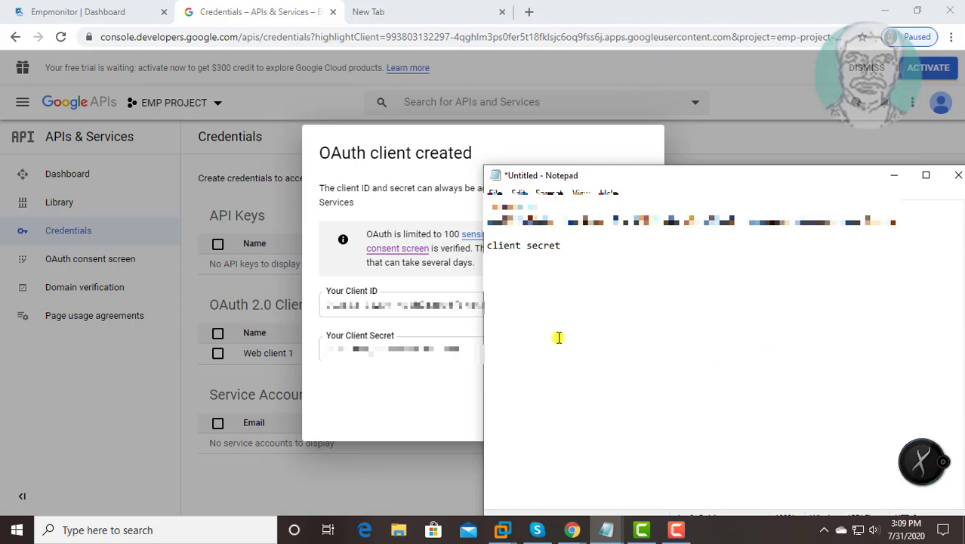
# Copy the client secret of the new OAuth client and paste it under the "client secret" heading in the note.
pyautogui.click(444, 414)
pyautogui.click(633, 350)
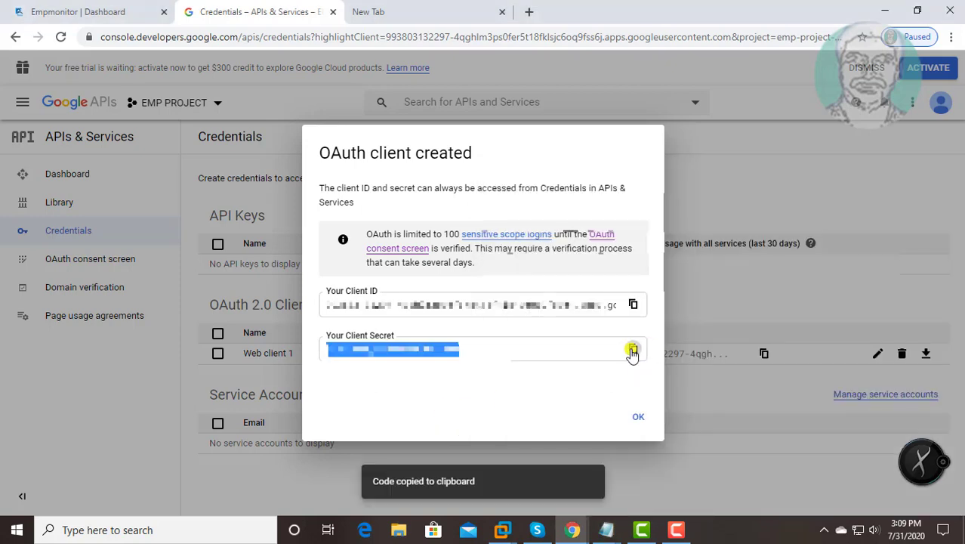
pyautogui.moveTo(605, 533)
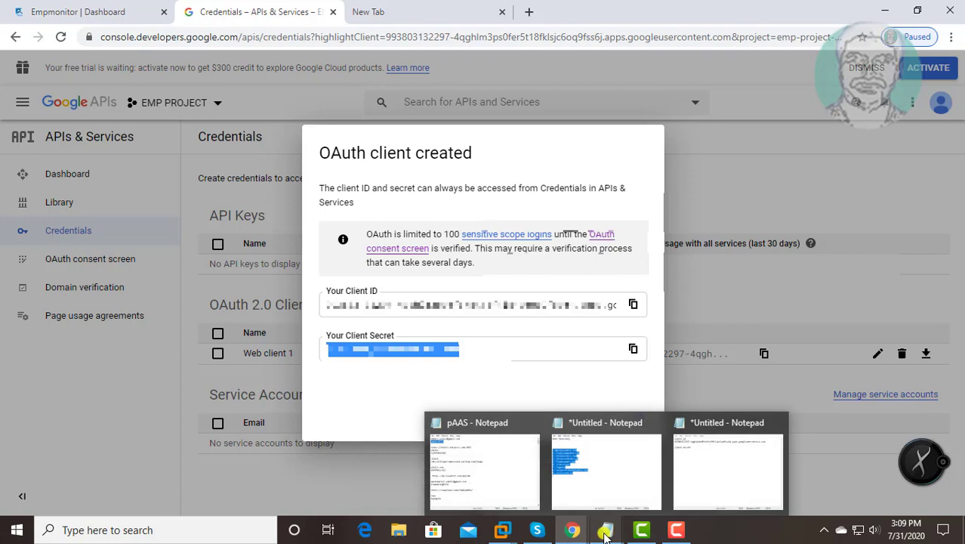
pyautogui.click(701, 478)
pyautogui.rightClick(492, 267)
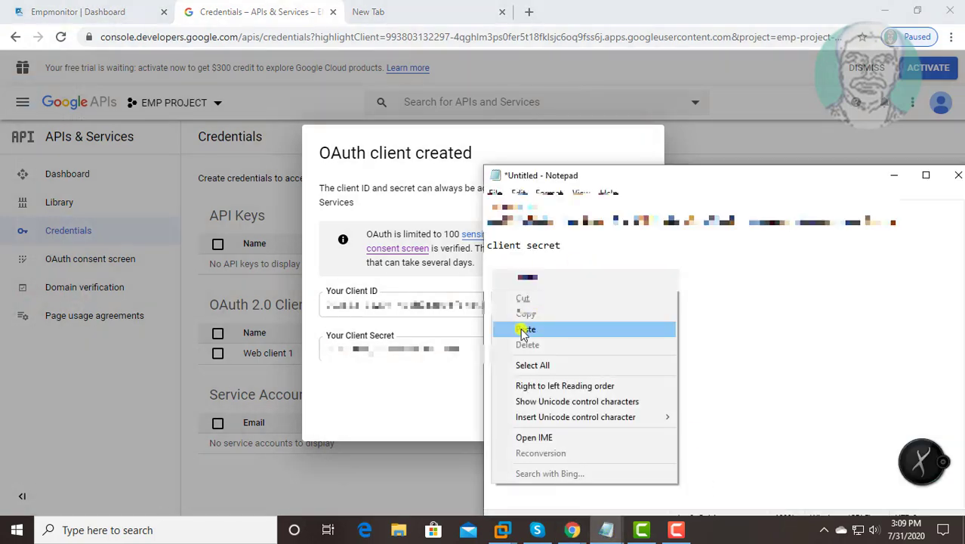
pyautogui.click(526, 329)
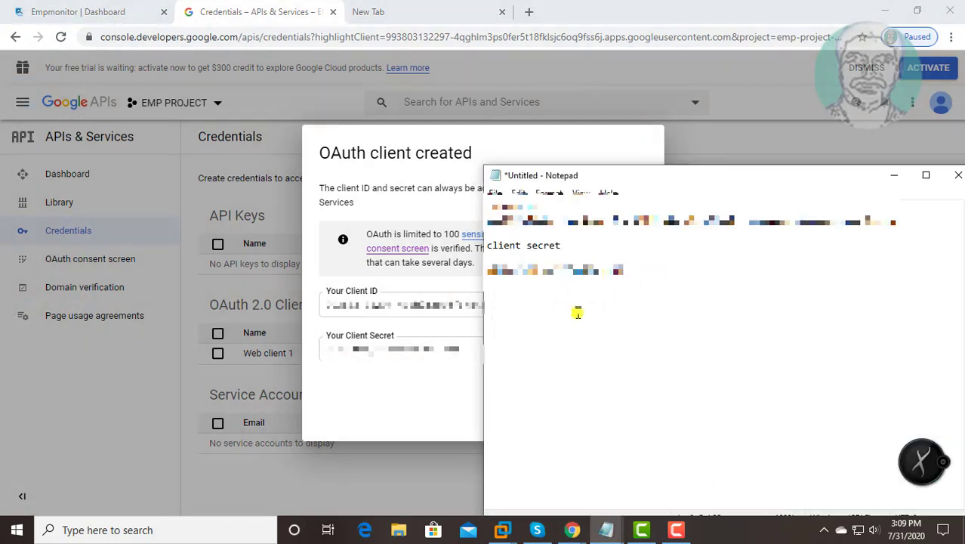
# Save the note as a text document named client on the Desktop and dismiss the OAuth client created dialog.
pyautogui.click(495, 194)
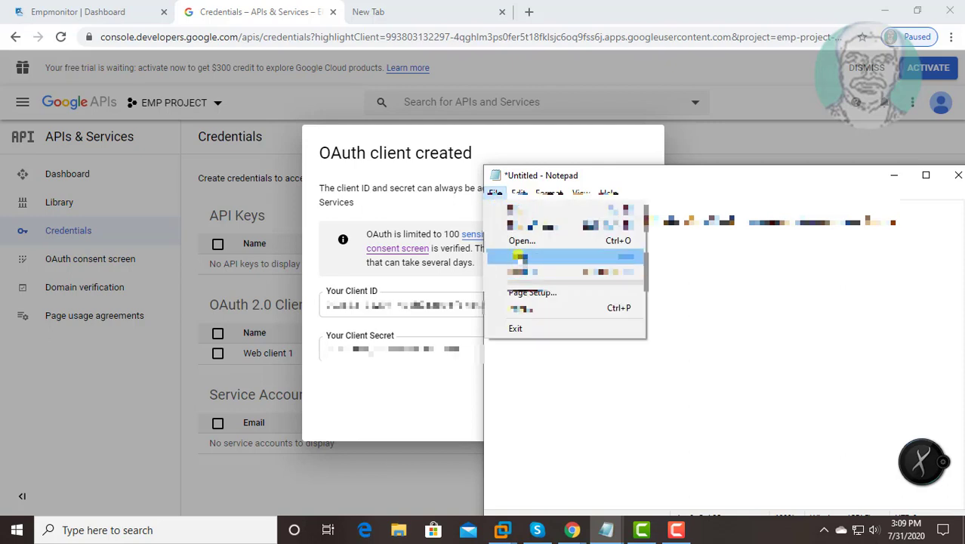
pyautogui.click(525, 258)
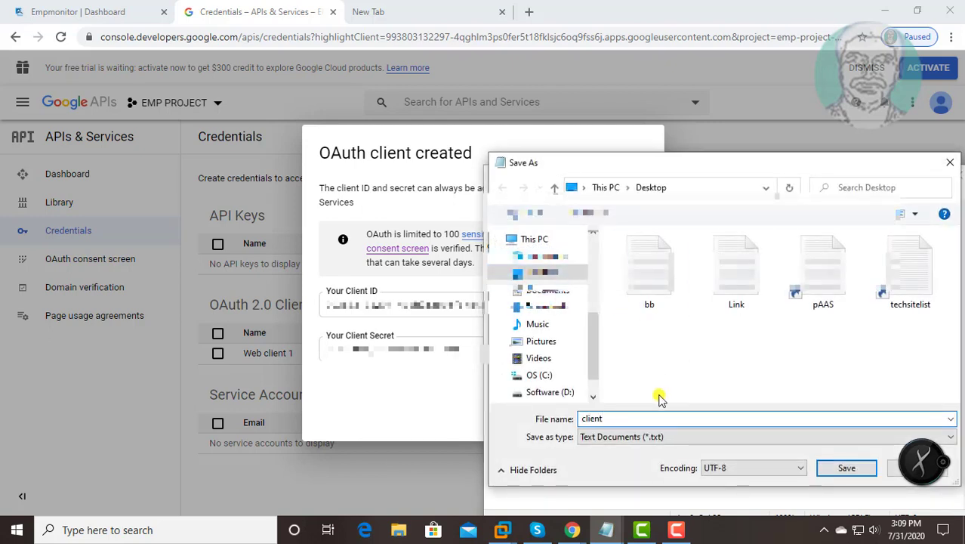
pyautogui.click(847, 469)
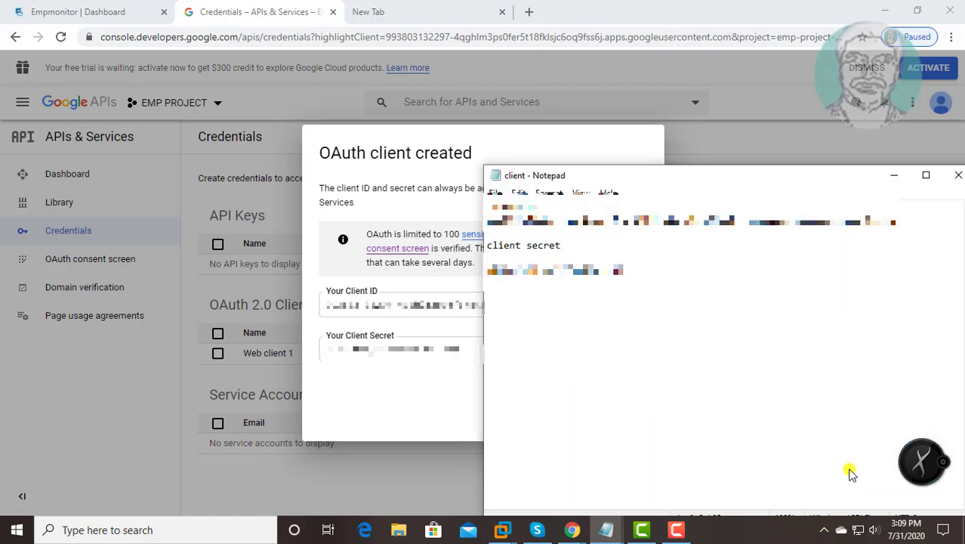
pyautogui.click(950, 173)
pyautogui.click(513, 409)
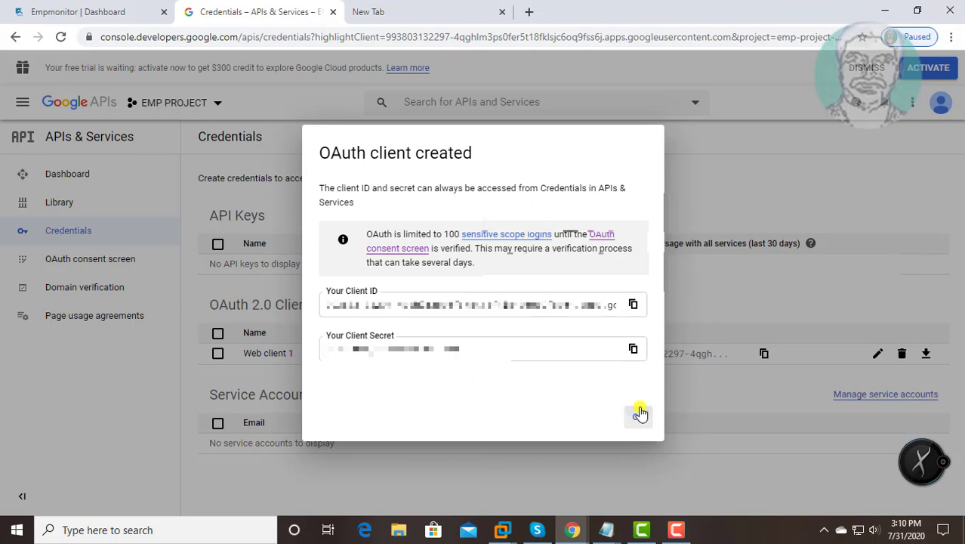
pyautogui.click(637, 414)
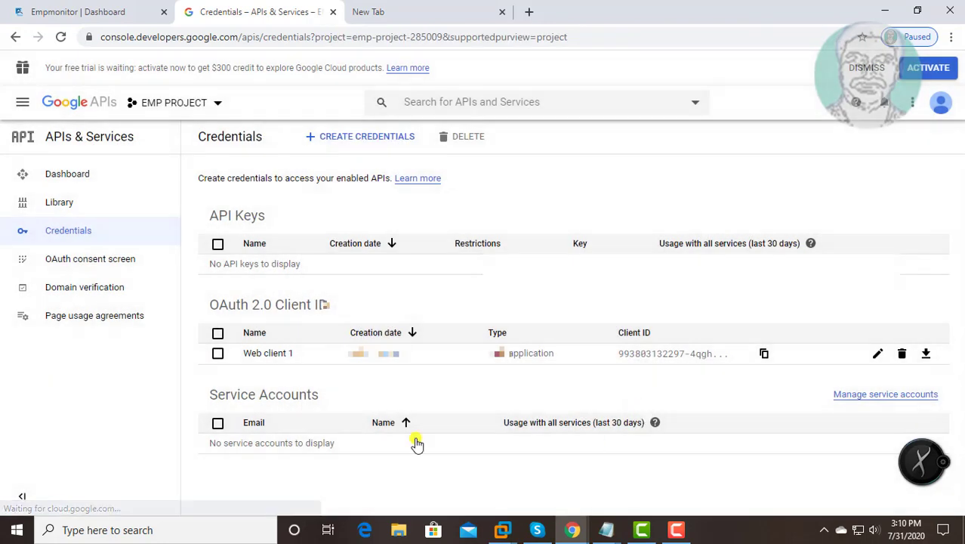
# Load the OAuth 2.0 Playground at developers.google.com/oauthplayground in the empty browser tab.
pyautogui.click(413, 12)
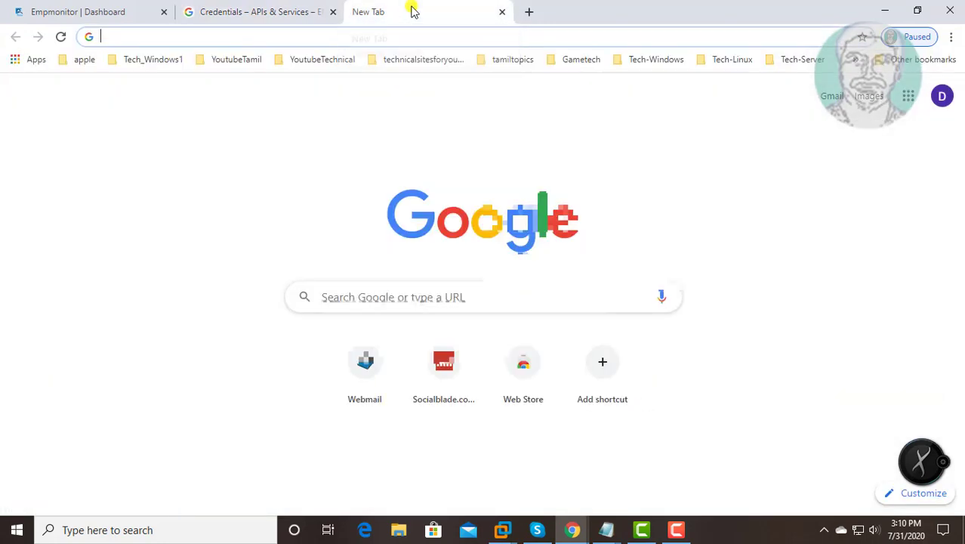
pyautogui.click(246, 37)
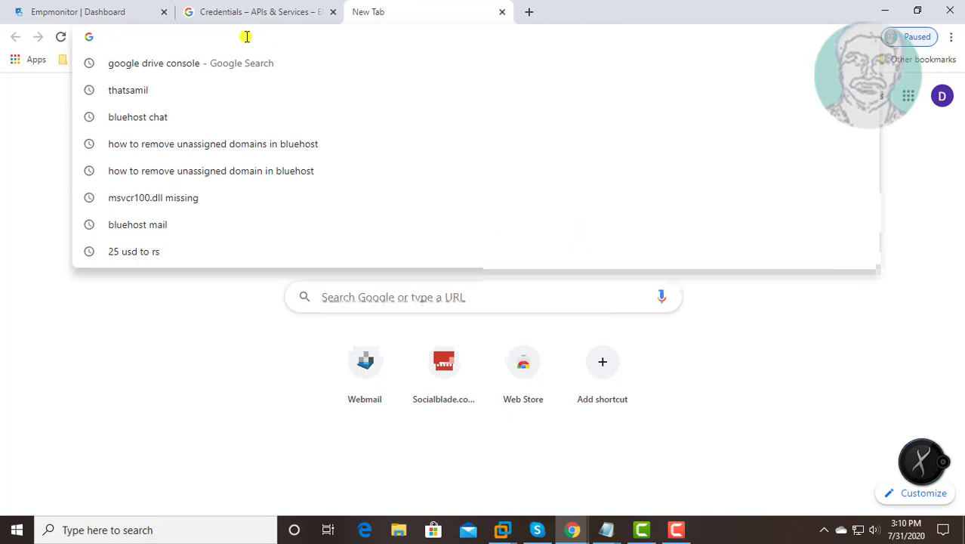
pyautogui.rightClick(246, 37)
pyautogui.click(304, 146)
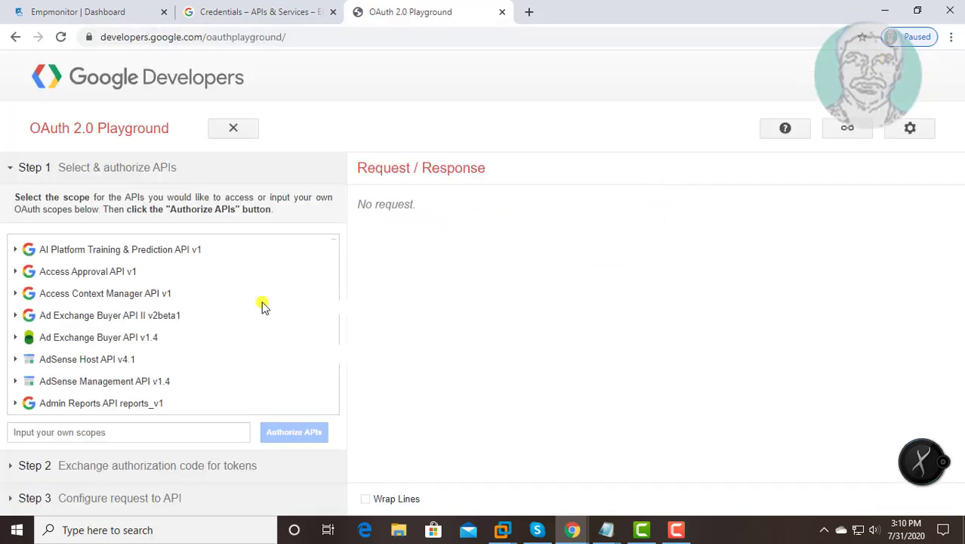
# Enable "Use your own OAuth credentials" in the OAuth 2.0 configuration and fill in the OAuth Client ID from the client note.
pyautogui.click(910, 130)
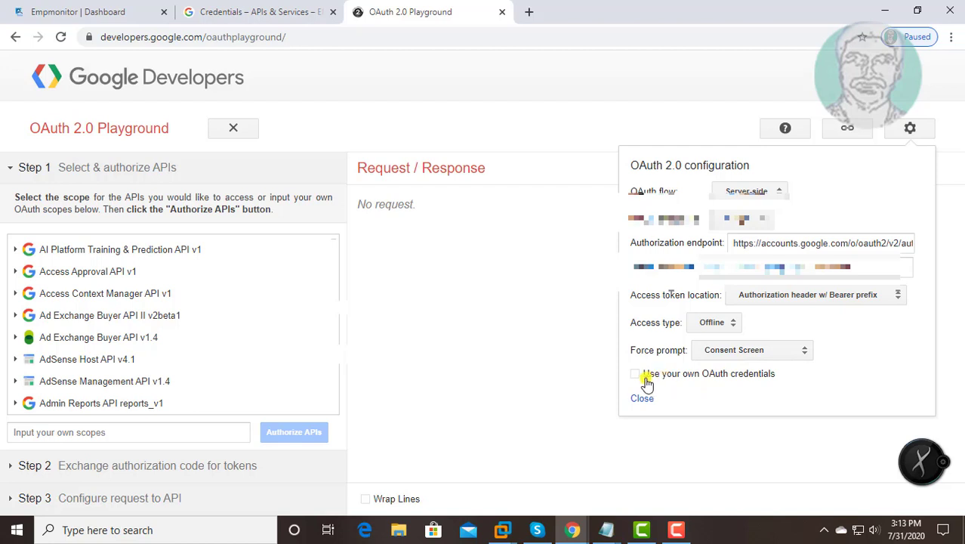
pyautogui.click(635, 373)
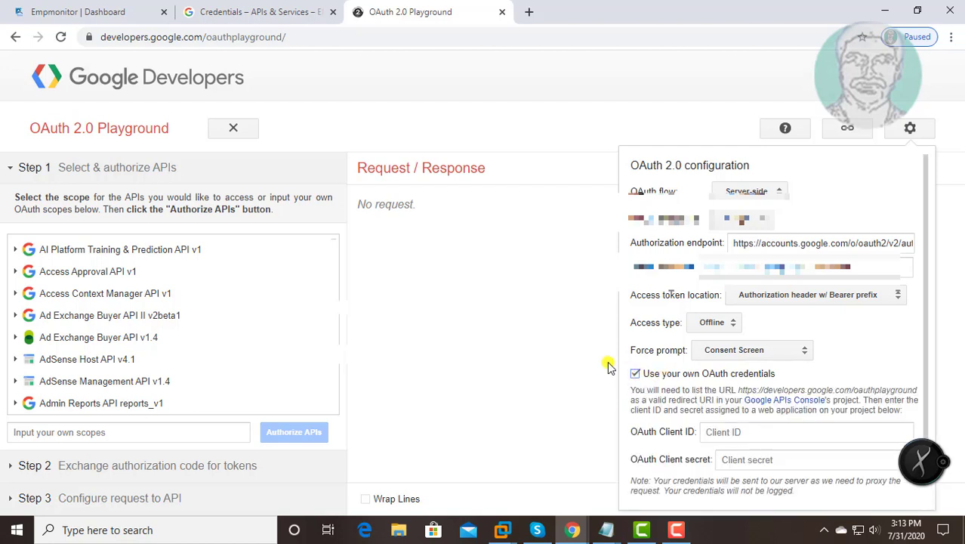
pyautogui.click(607, 530)
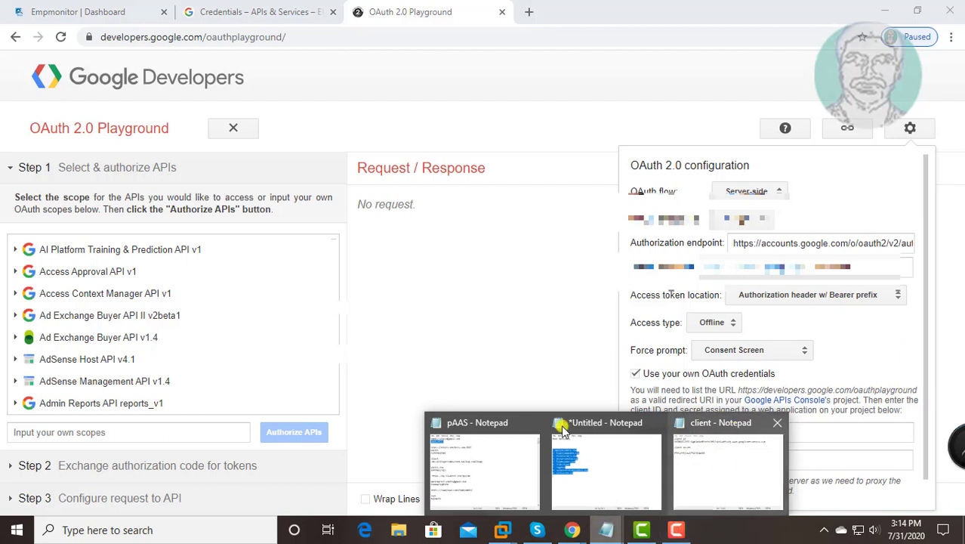
pyautogui.click(732, 457)
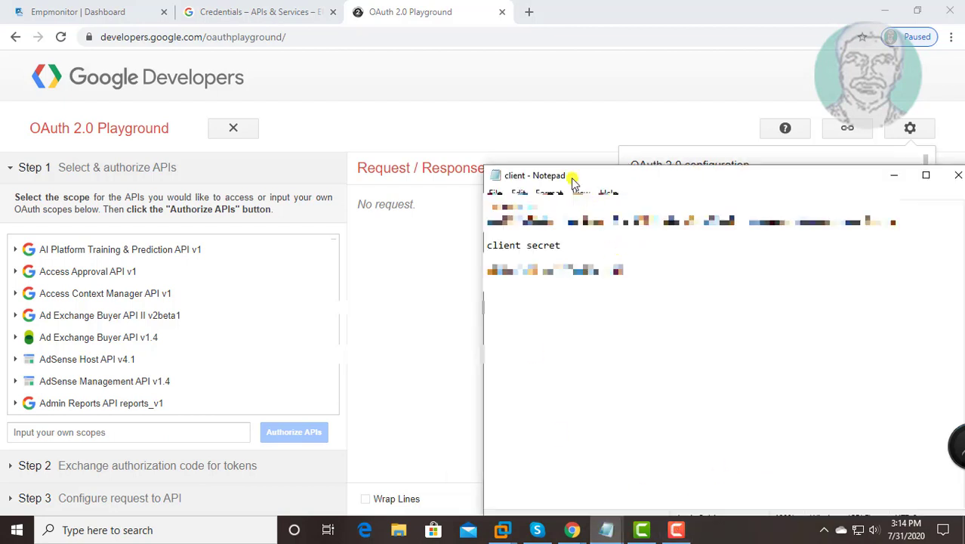
pyautogui.moveTo(487, 221); pyautogui.dragTo(779, 221)
pyautogui.rightClick(780, 221)
pyautogui.click(819, 279)
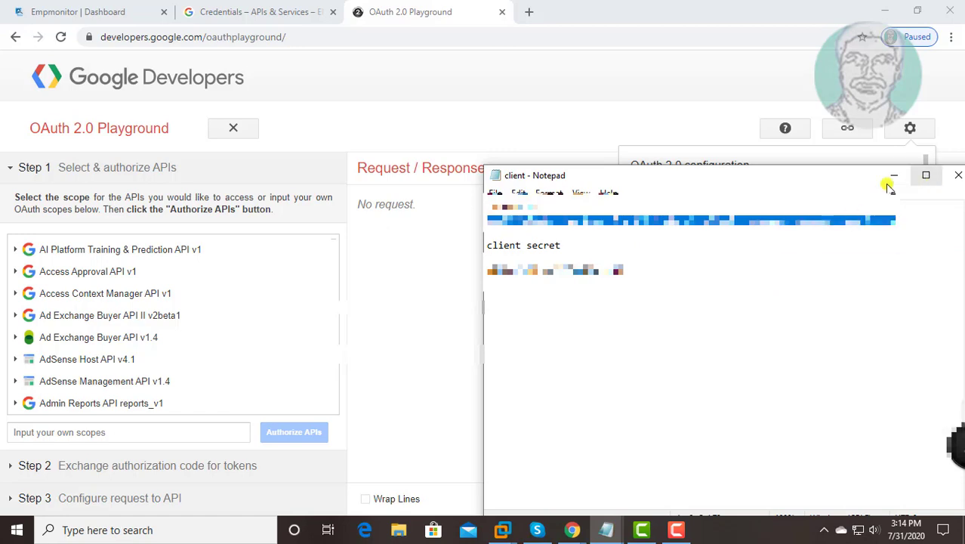
pyautogui.moveTo(870, 183); pyautogui.dragTo(422, 113)
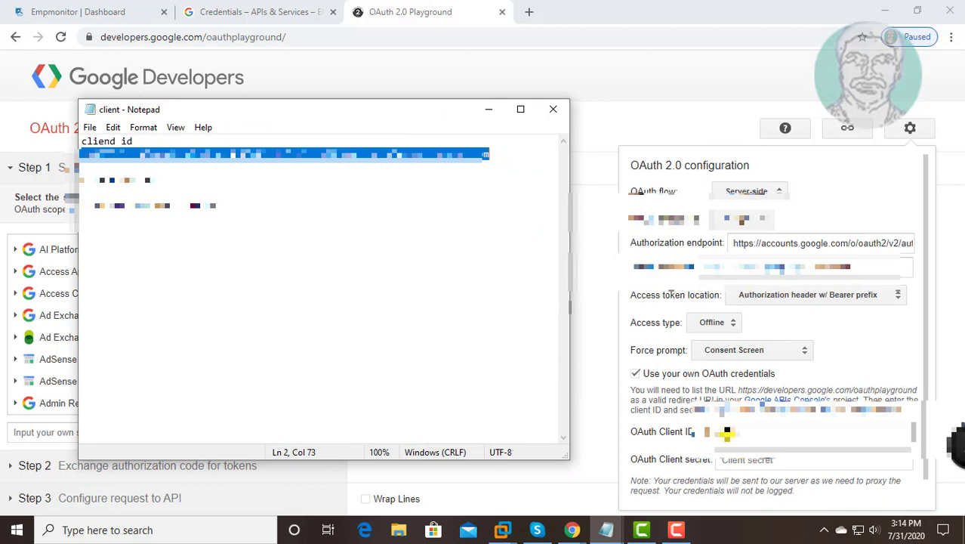
pyautogui.click(726, 432)
pyautogui.rightClick(726, 432)
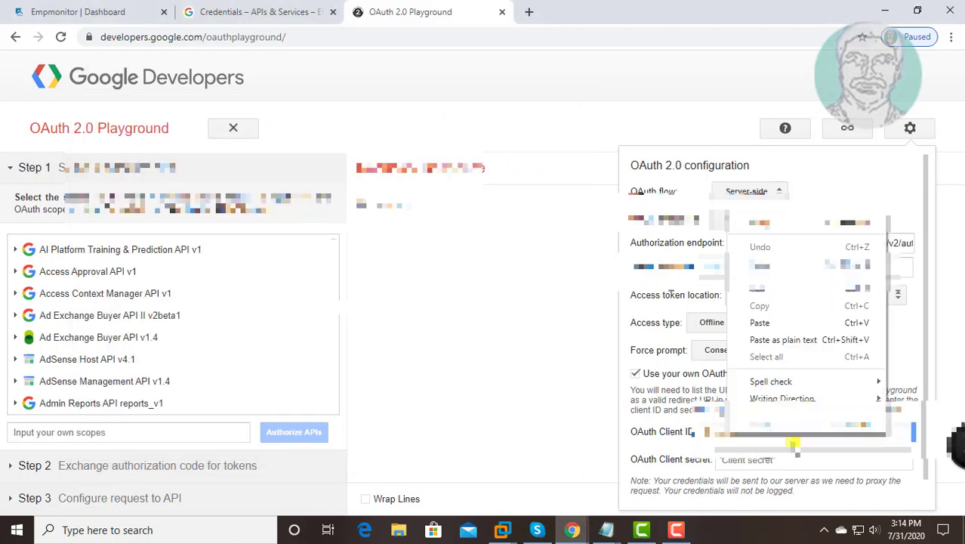
pyautogui.click(759, 323)
# Copy the client secret from the client note into the OAuth Client secret field and close the OAuth 2.0 configuration.
pyautogui.moveTo(614, 532)
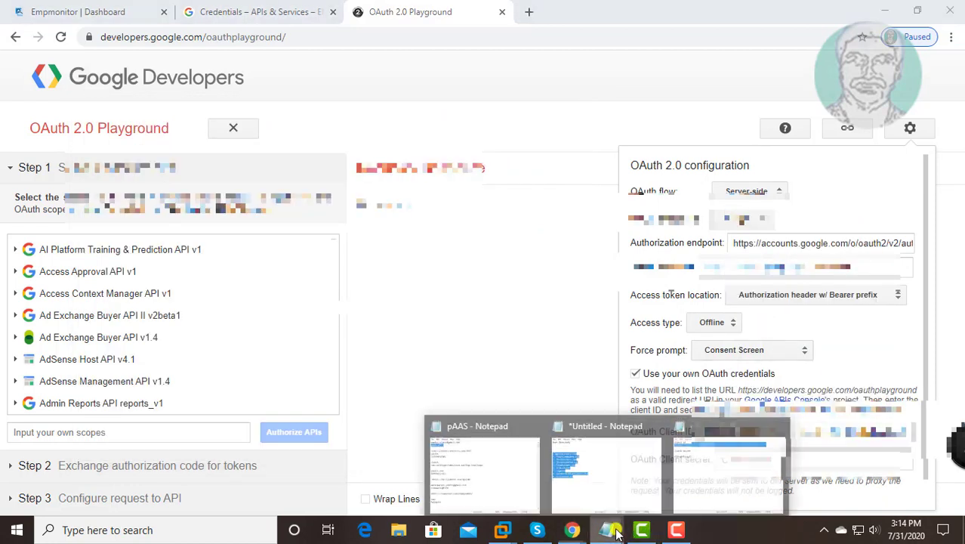
pyautogui.click(716, 483)
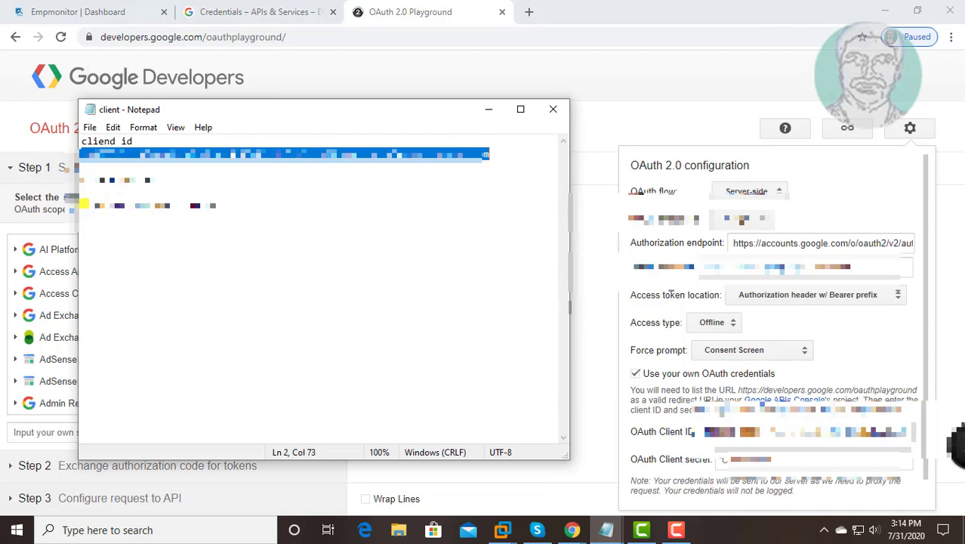
pyautogui.moveTo(80, 204); pyautogui.dragTo(228, 203)
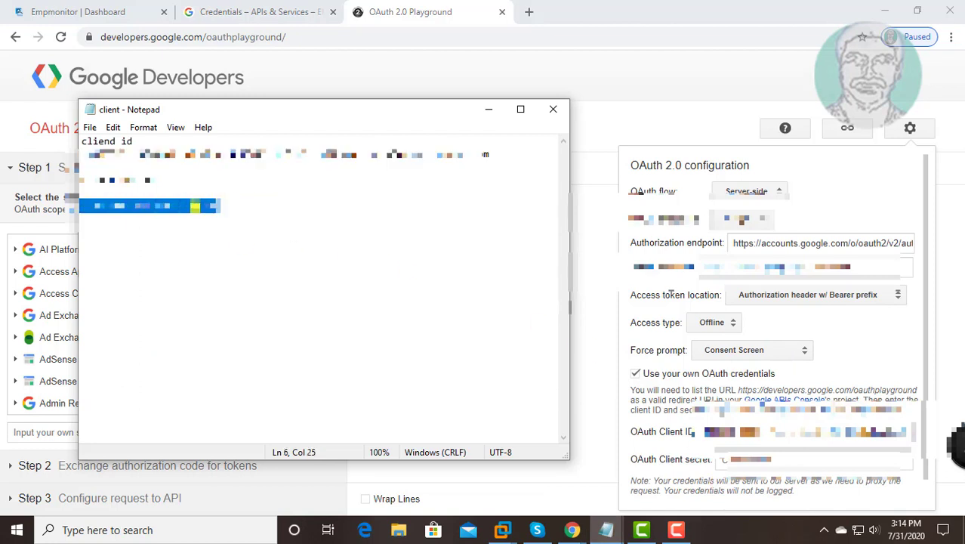
pyautogui.rightClick(195, 205)
pyautogui.click(216, 251)
pyautogui.click(488, 109)
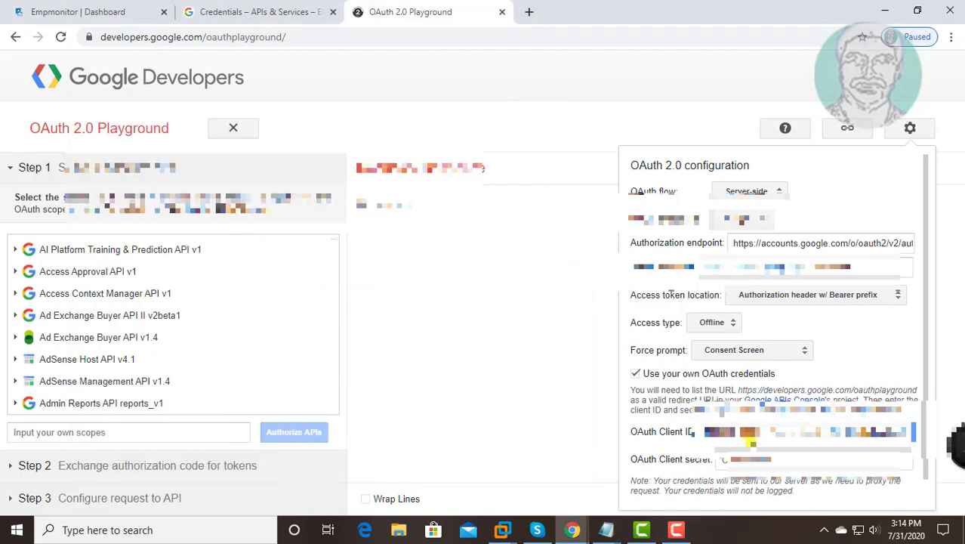
pyautogui.click(737, 462)
pyautogui.rightClick(736, 462)
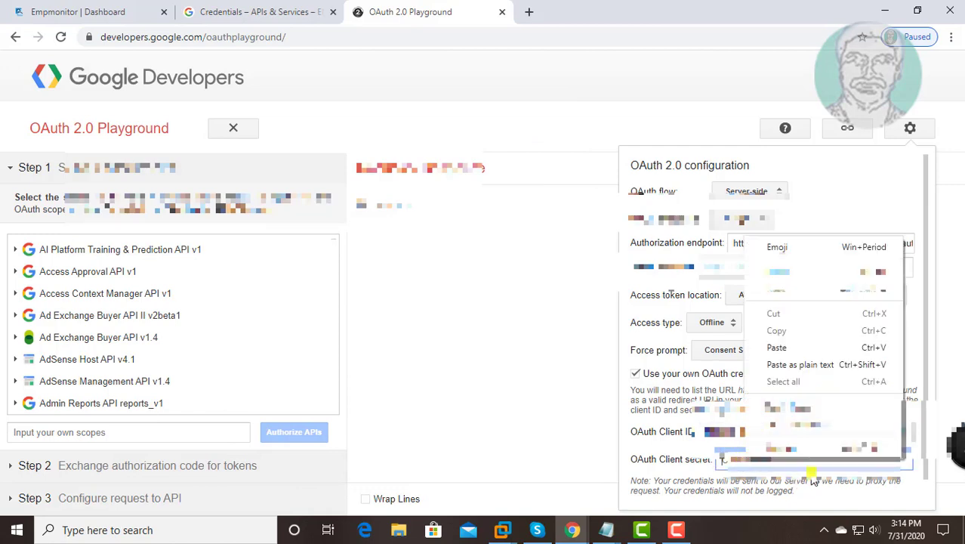
pyautogui.click(776, 348)
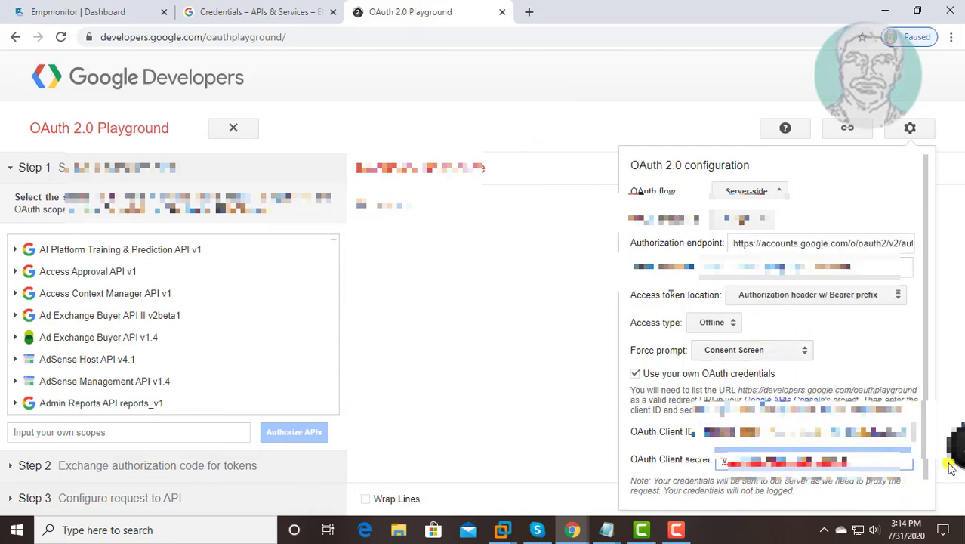
pyautogui.moveTo(920, 374); pyautogui.dragTo(926, 411)
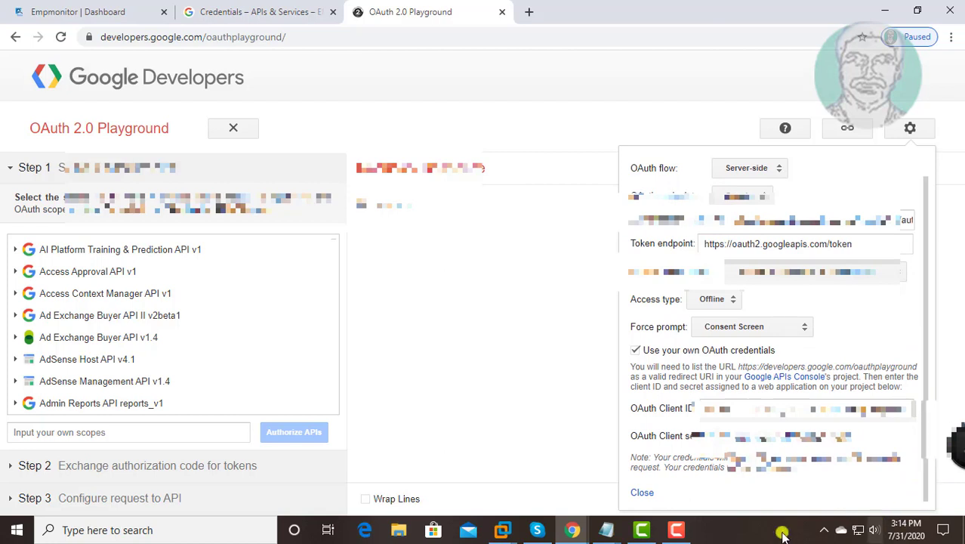
pyautogui.click(641, 491)
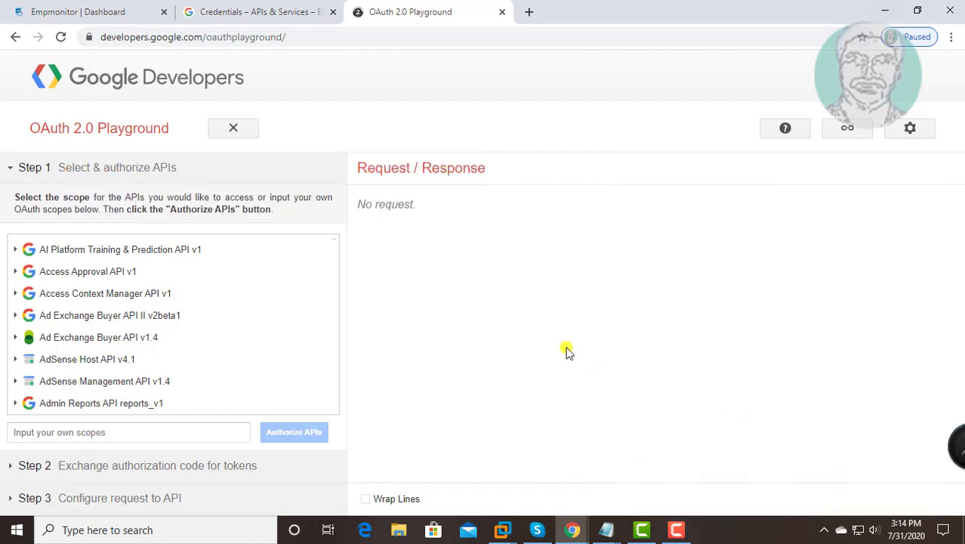
pyautogui.scroll(-2, 108, 297)
pyautogui.scroll(-6, 110, 298)
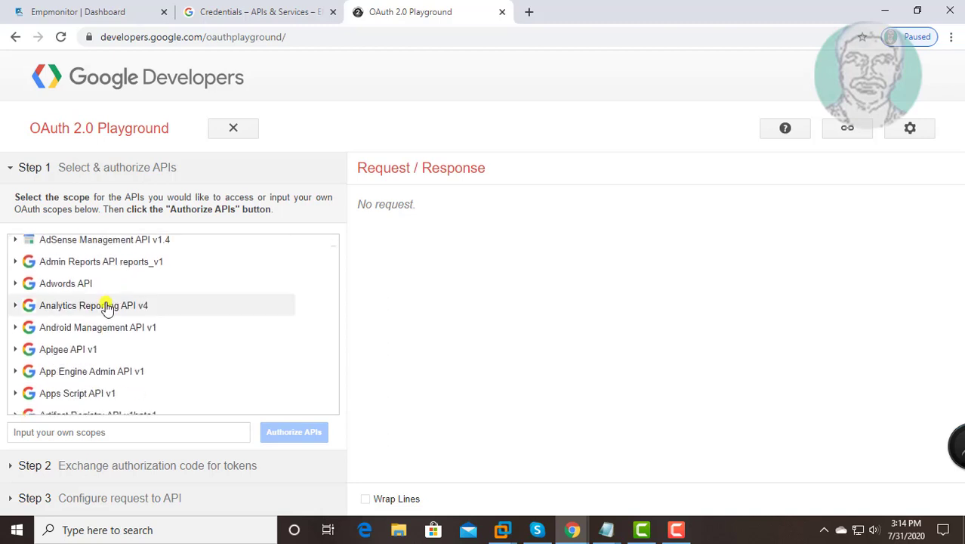
pyautogui.scroll(-9, 108, 307)
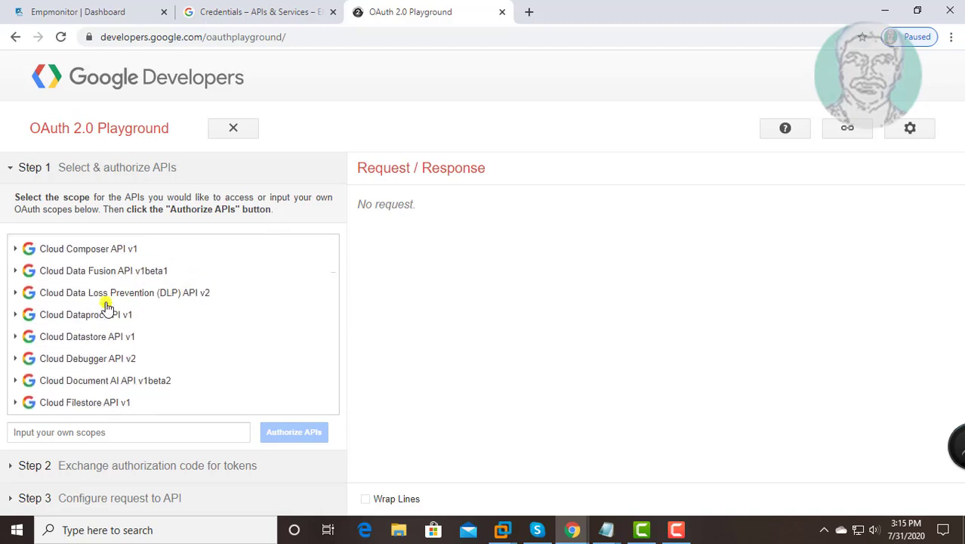
pyautogui.scroll(-10, 107, 307)
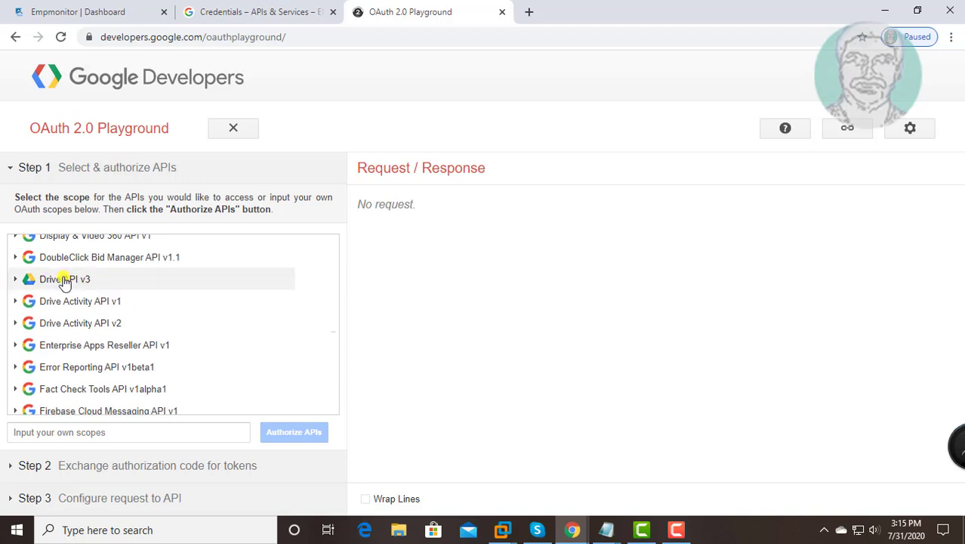
pyautogui.click(64, 279)
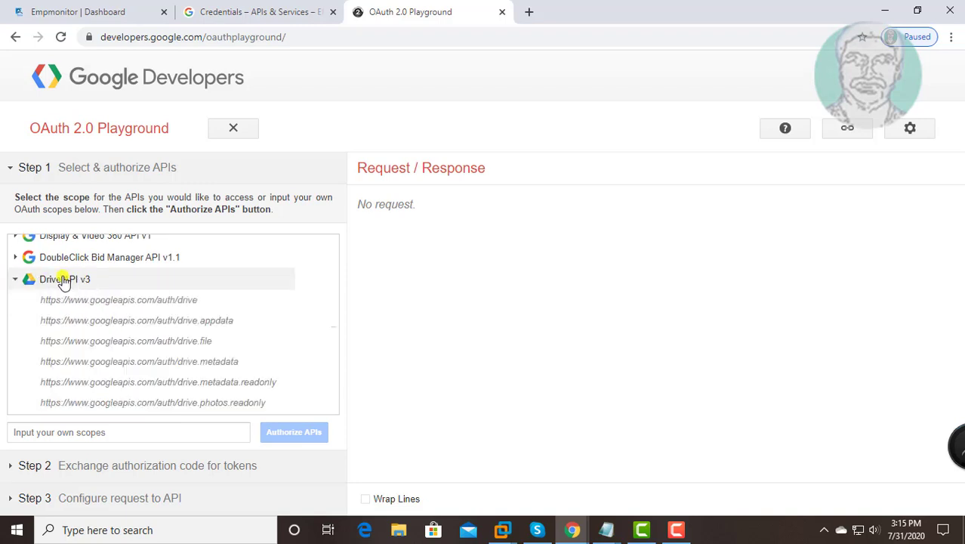
pyautogui.click(144, 304)
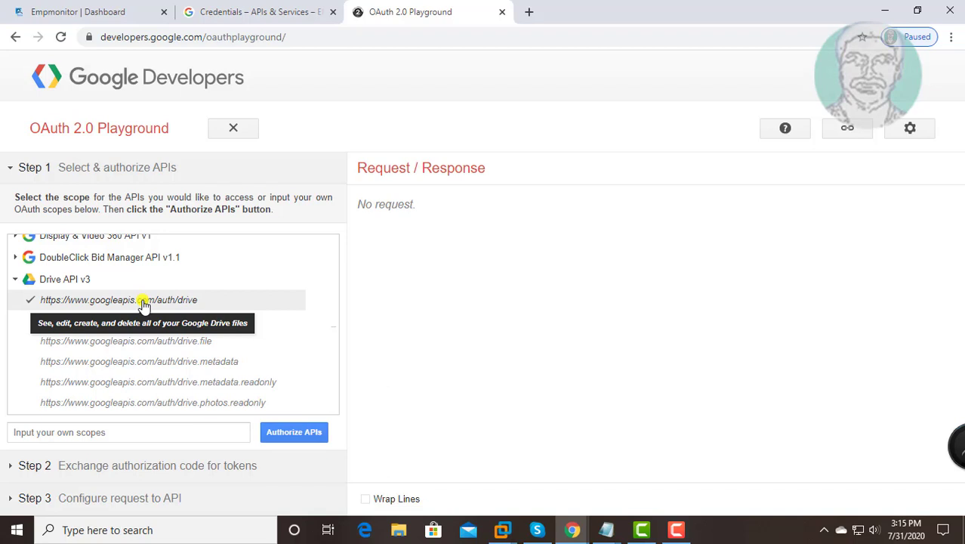
# Authorize the selected Drive scope, continuing past the app warning and allowing access to the Google account.
pyautogui.click(298, 434)
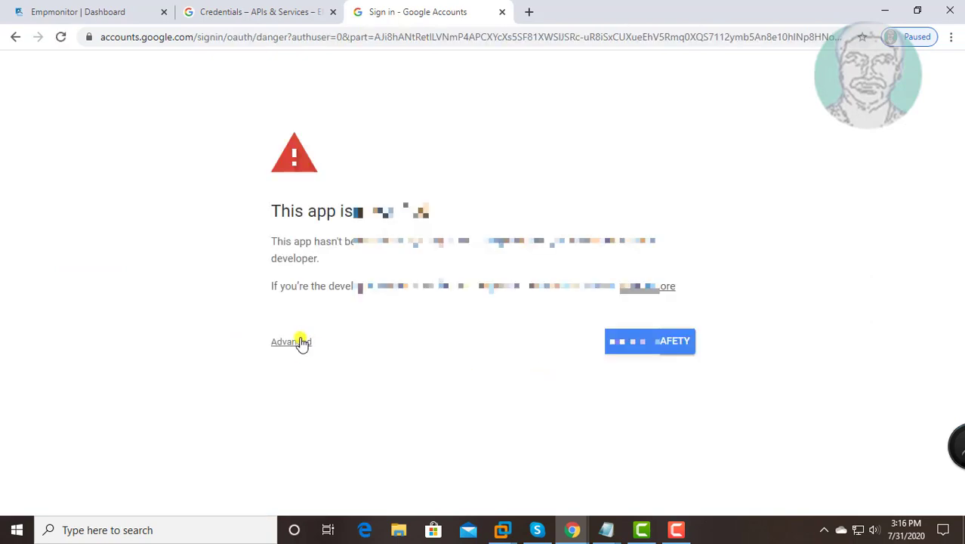
pyautogui.click(301, 342)
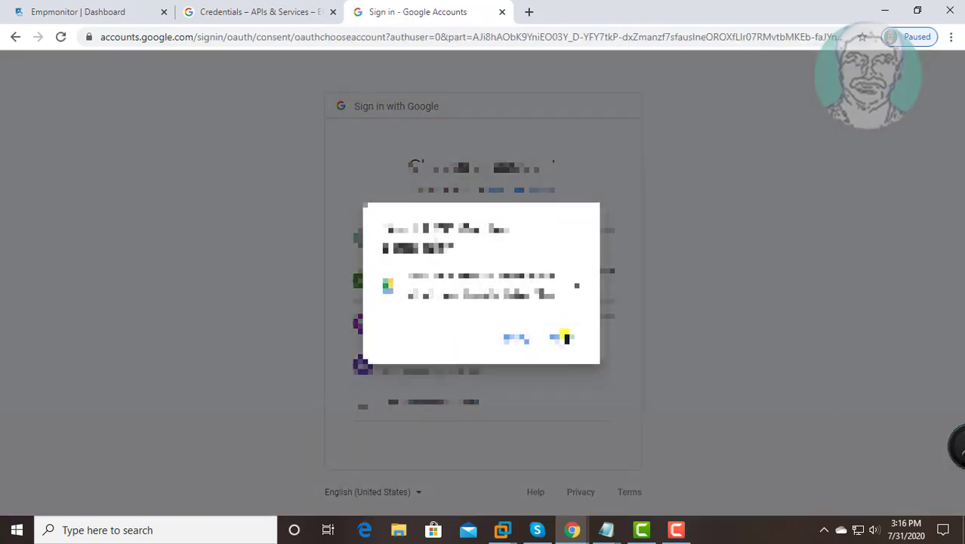
pyautogui.click(566, 338)
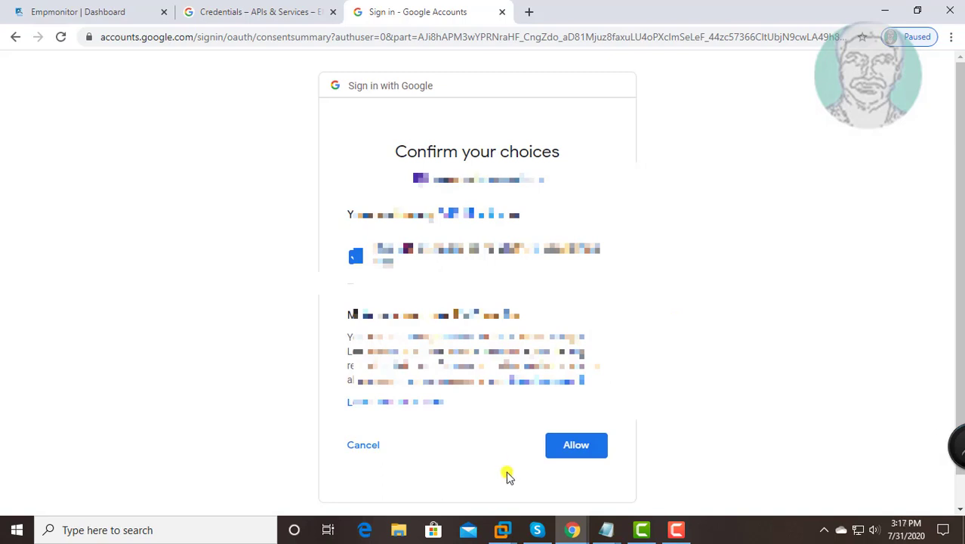
pyautogui.click(588, 449)
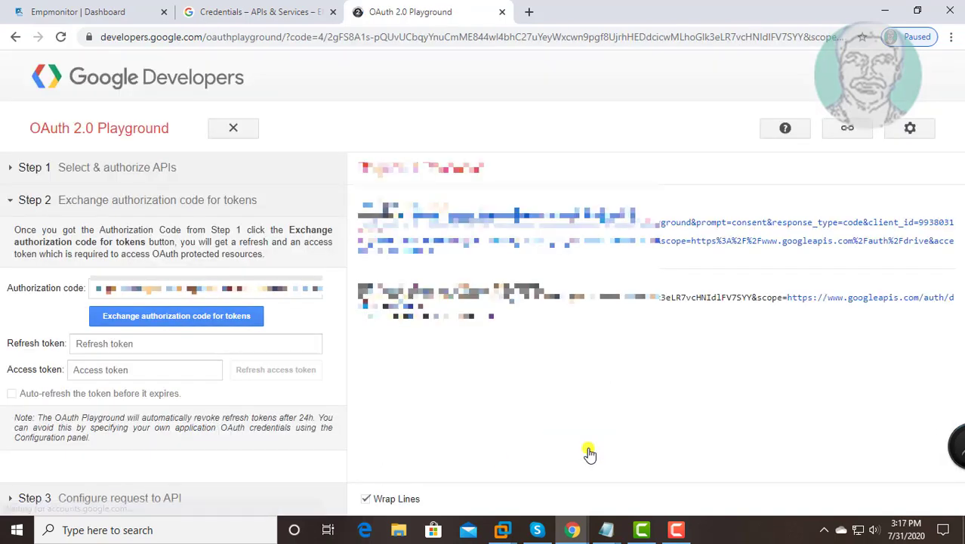
# Exchange the authorization code for tokens and copy the refresh token.
pyautogui.click(191, 318)
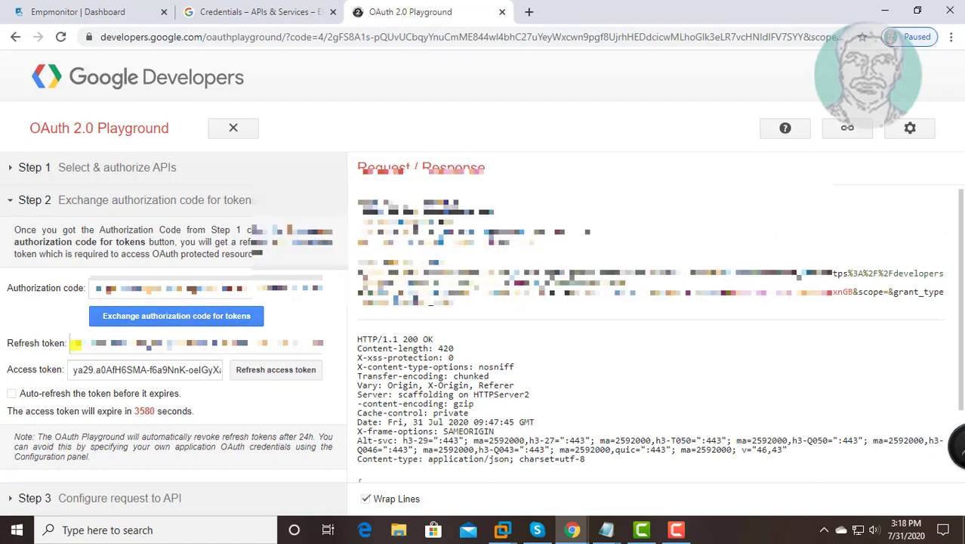
pyautogui.moveTo(76, 343); pyautogui.dragTo(240, 342)
pyautogui.tripleClick(241, 342)
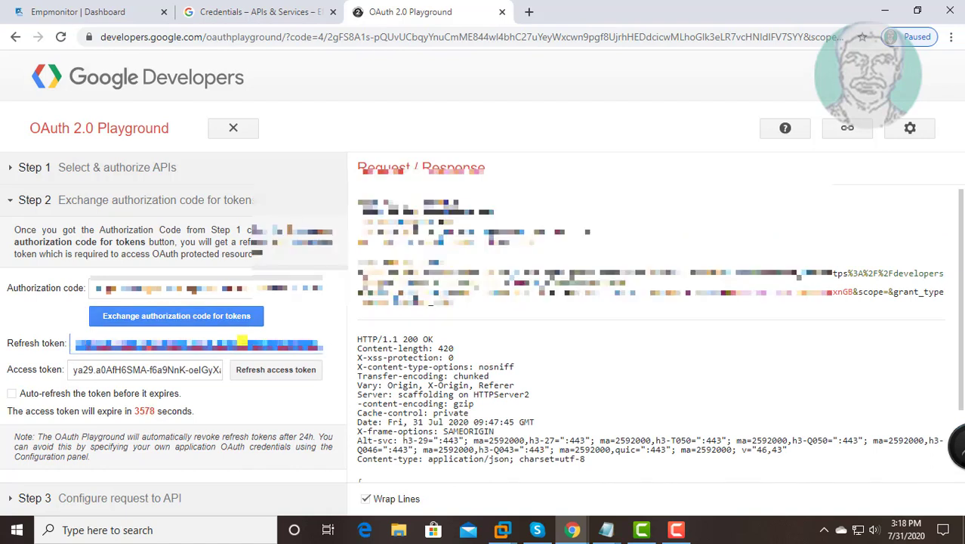
pyautogui.rightClick(241, 342)
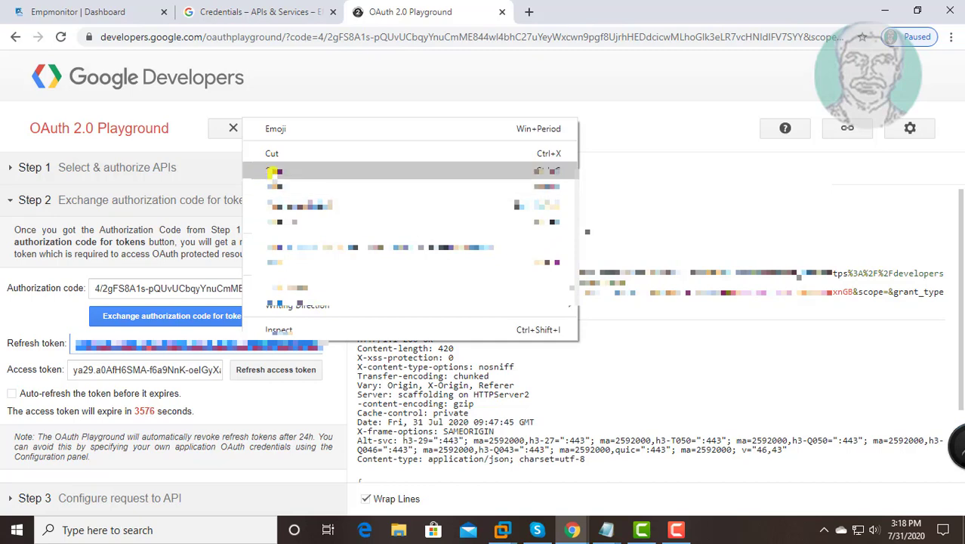
pyautogui.click(286, 169)
# Add the copied refresh token to the client note in Notepad, then save and minimize the note.
pyautogui.click(611, 529)
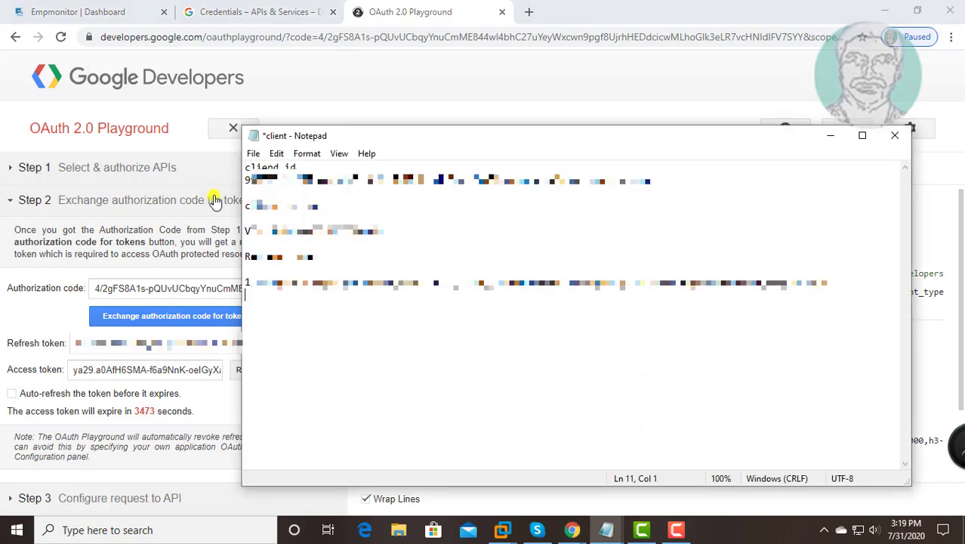
pyautogui.click(253, 153)
pyautogui.click(274, 216)
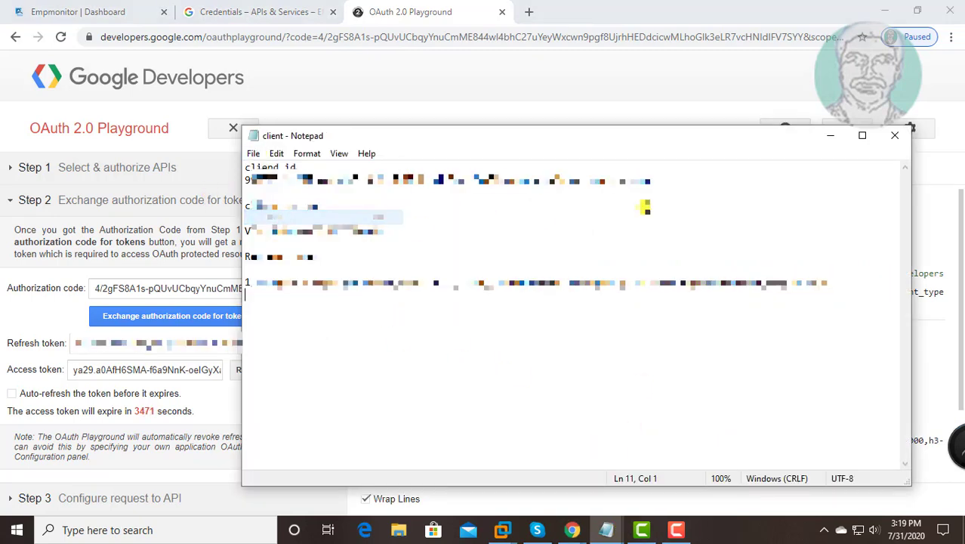
pyautogui.click(832, 139)
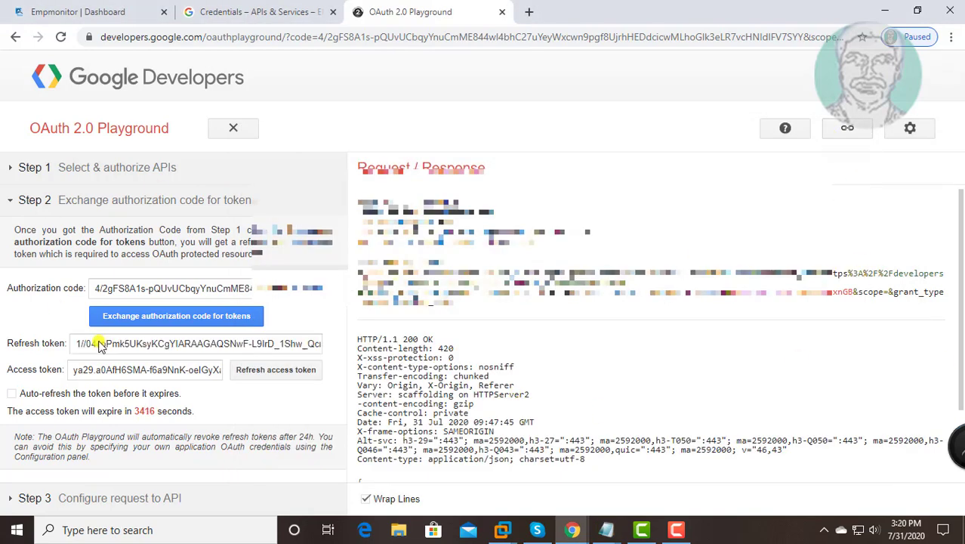
# Switch to EmpMonitor, open the Storage Type settings and start adding a storage of type Google Drive.
pyautogui.click(104, 8)
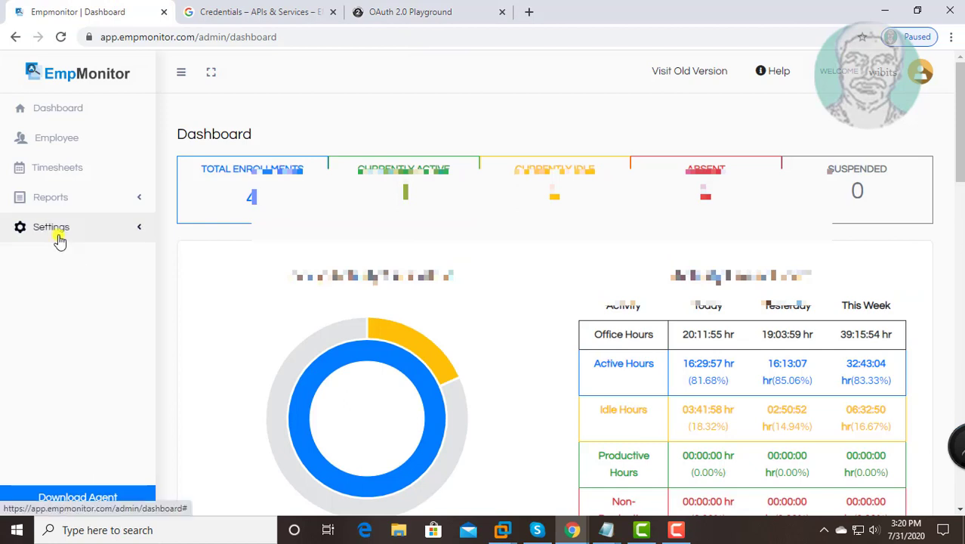
pyautogui.click(53, 229)
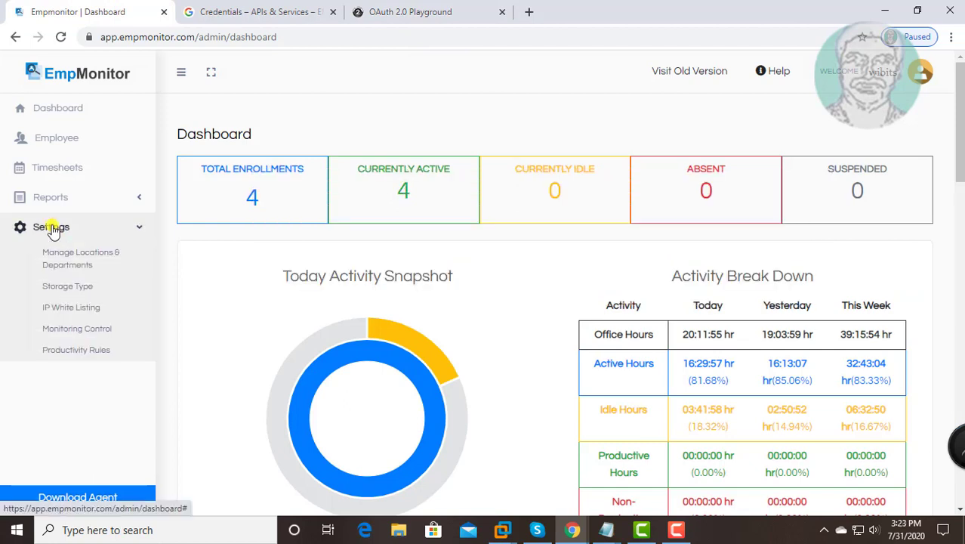
pyautogui.click(73, 290)
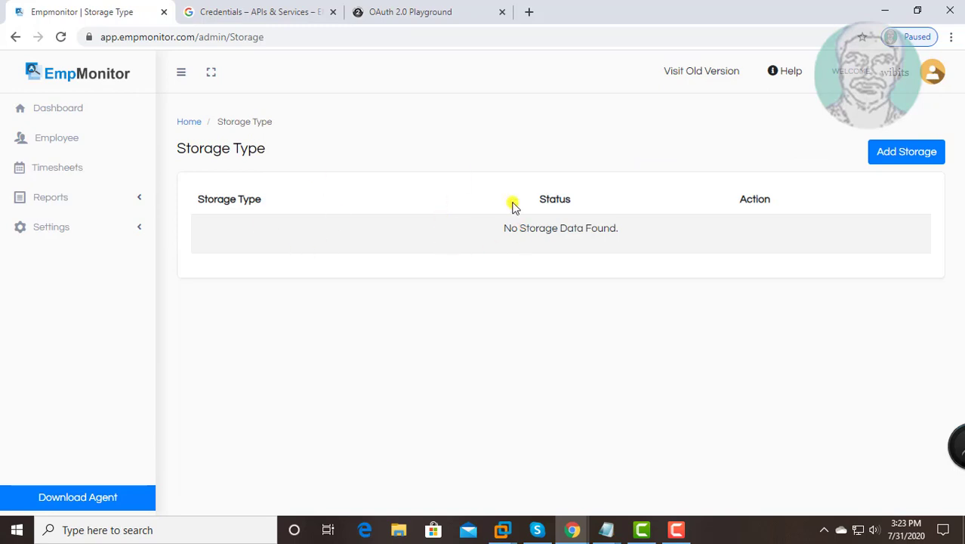
pyautogui.click(907, 162)
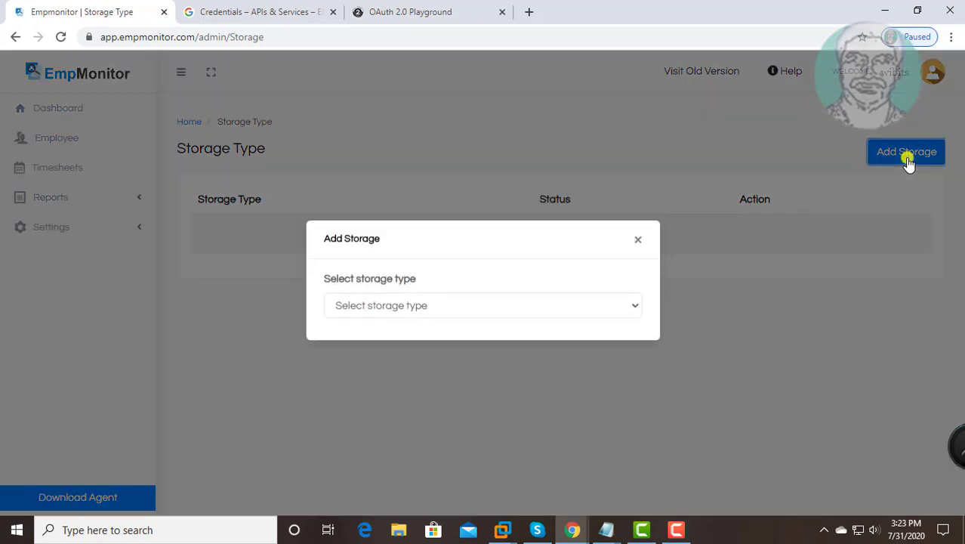
pyautogui.click(520, 305)
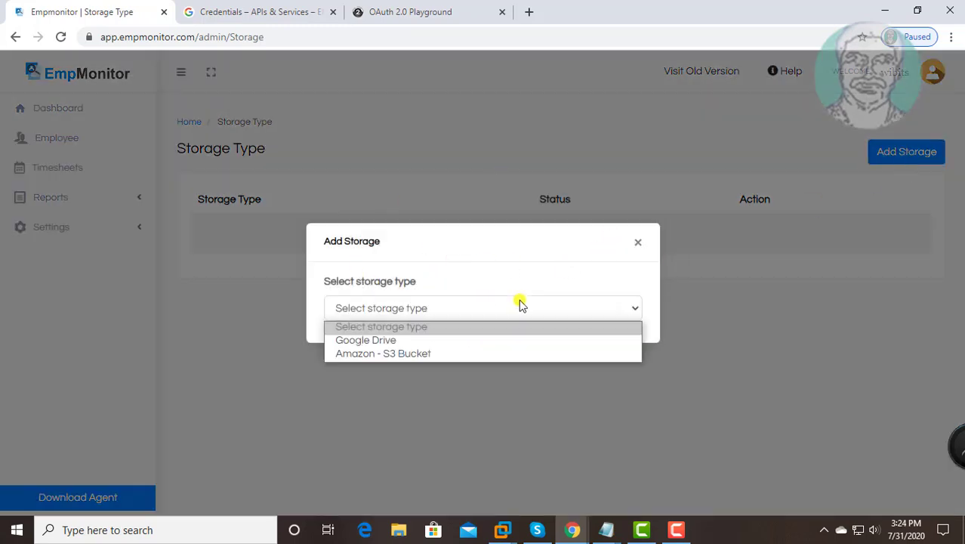
pyautogui.click(384, 340)
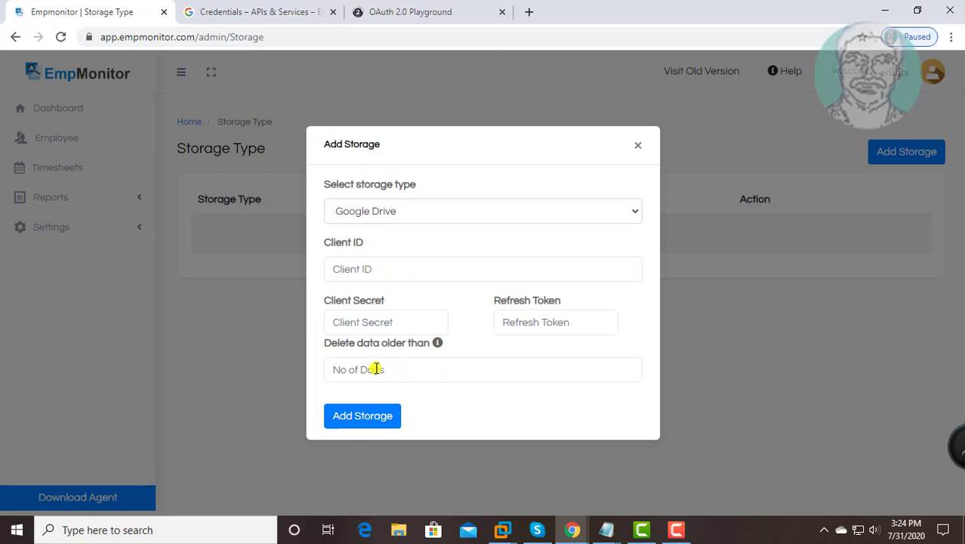
# Copy the client ID from the client note into the Client ID field of the Add Storage form.
pyautogui.moveTo(610, 513)
pyautogui.click(708, 496)
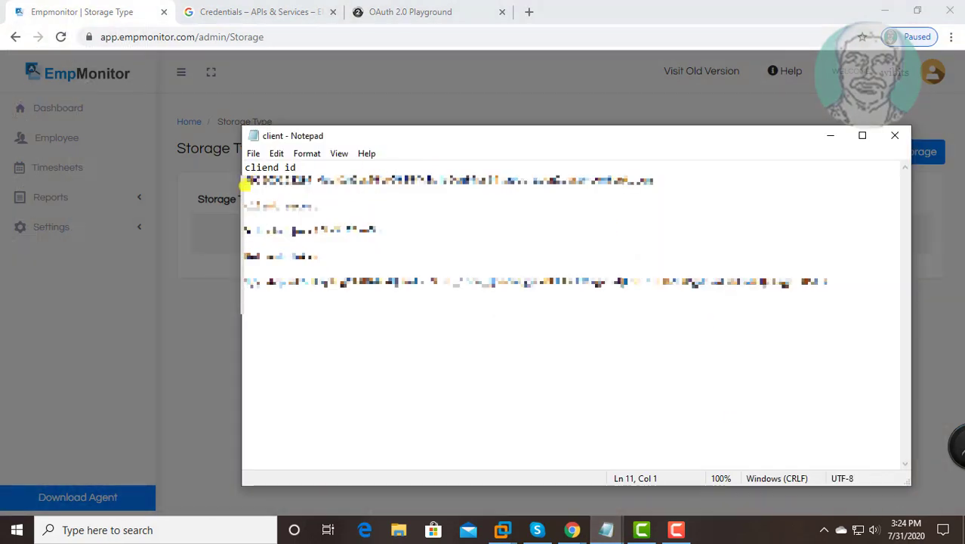
pyautogui.moveTo(247, 179); pyautogui.dragTo(670, 184)
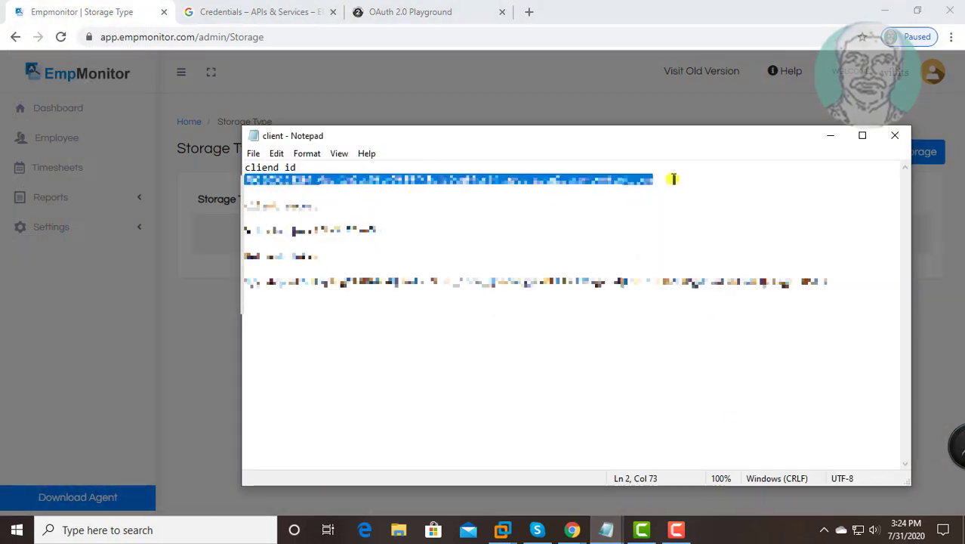
pyautogui.rightClick(613, 180)
pyautogui.click(647, 225)
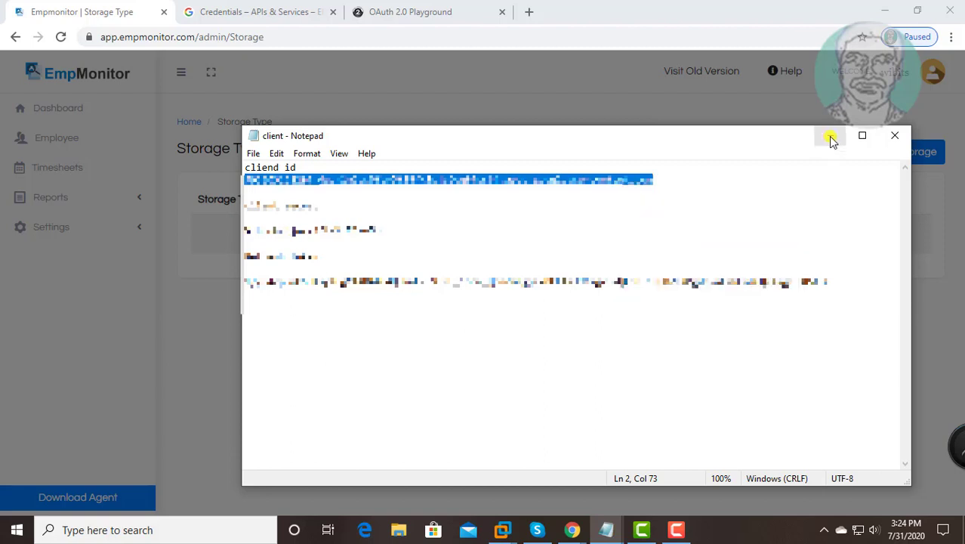
pyautogui.click(830, 136)
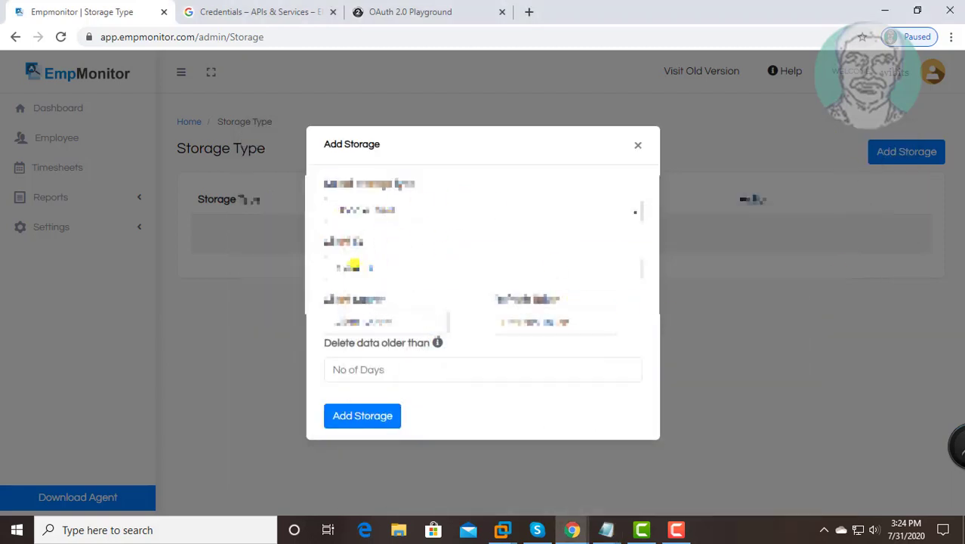
pyautogui.rightClick(353, 266)
pyautogui.click(389, 375)
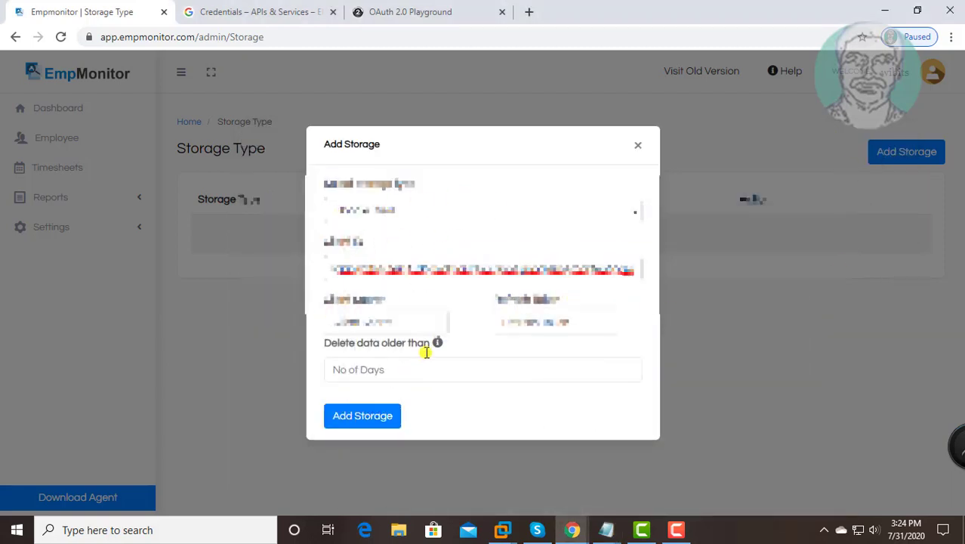
# Copy the client secret from the client note into the Client Secret field of the Add Storage form.
pyautogui.click(688, 538)
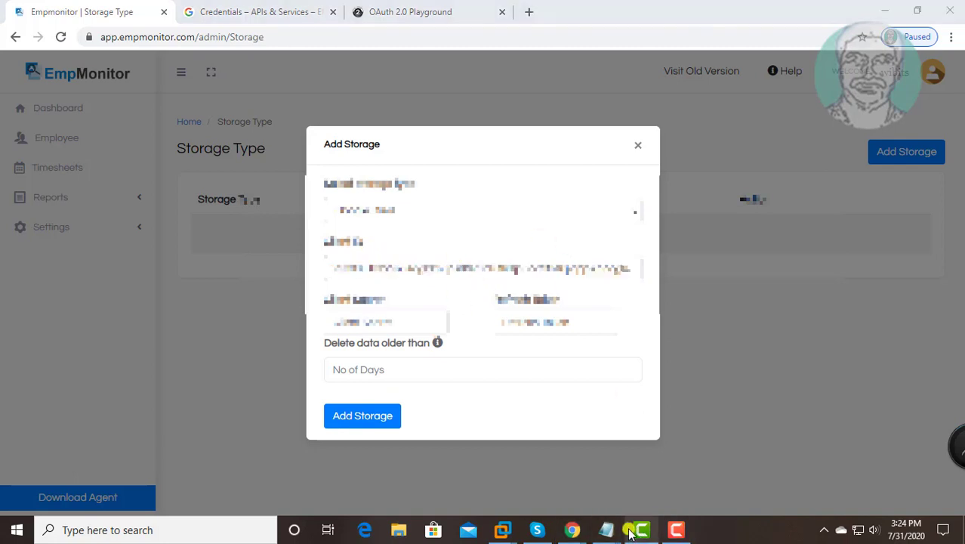
pyautogui.moveTo(604, 533)
pyautogui.click(697, 486)
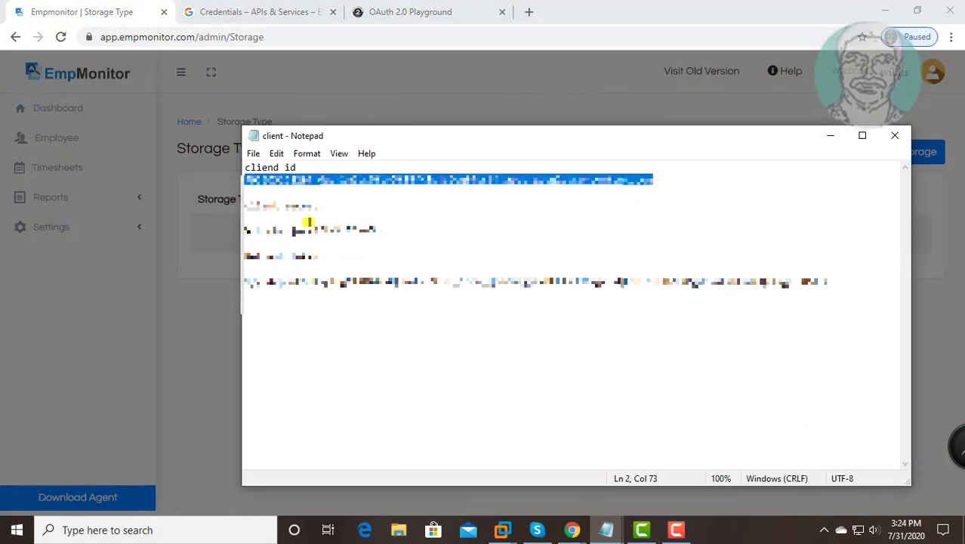
pyautogui.rightClick(337, 231)
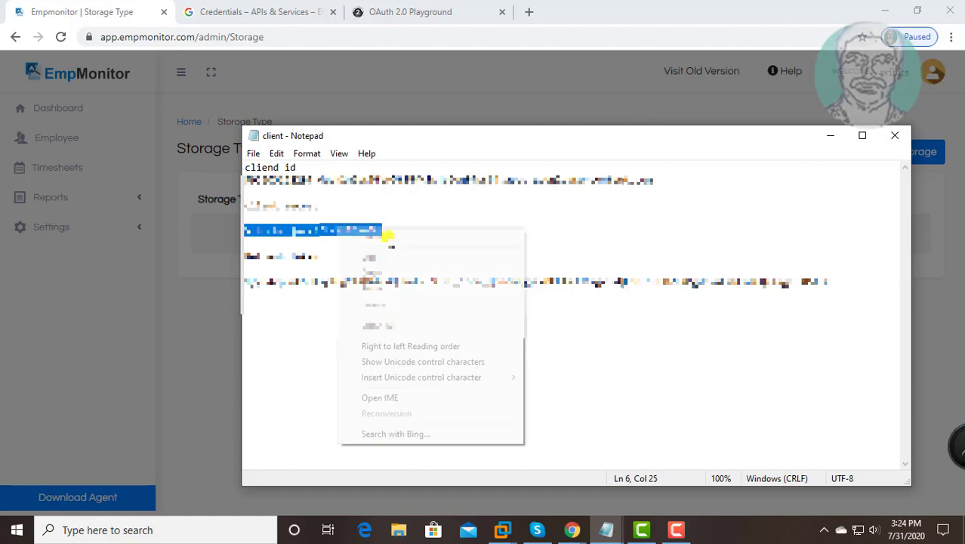
pyautogui.click(381, 273)
pyautogui.click(830, 137)
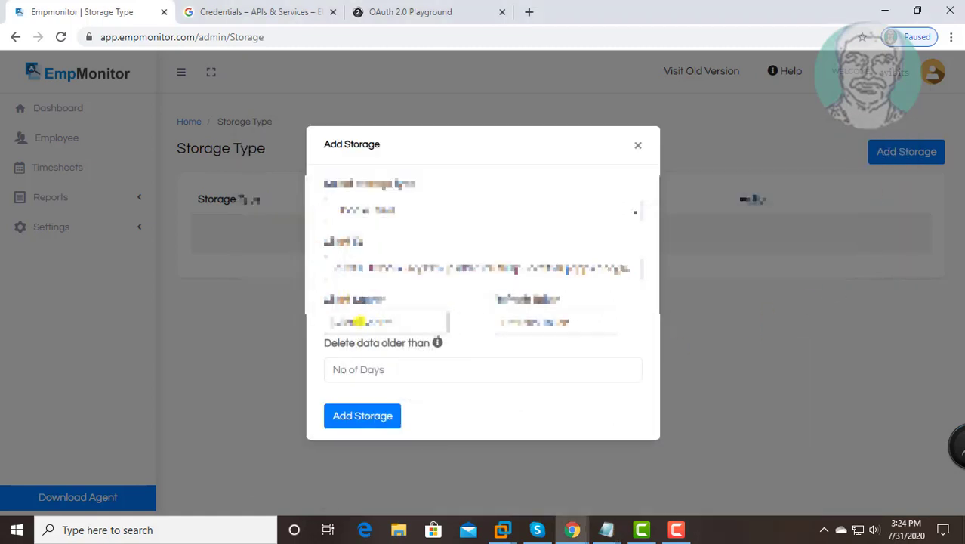
pyautogui.rightClick(361, 321)
pyautogui.click(403, 208)
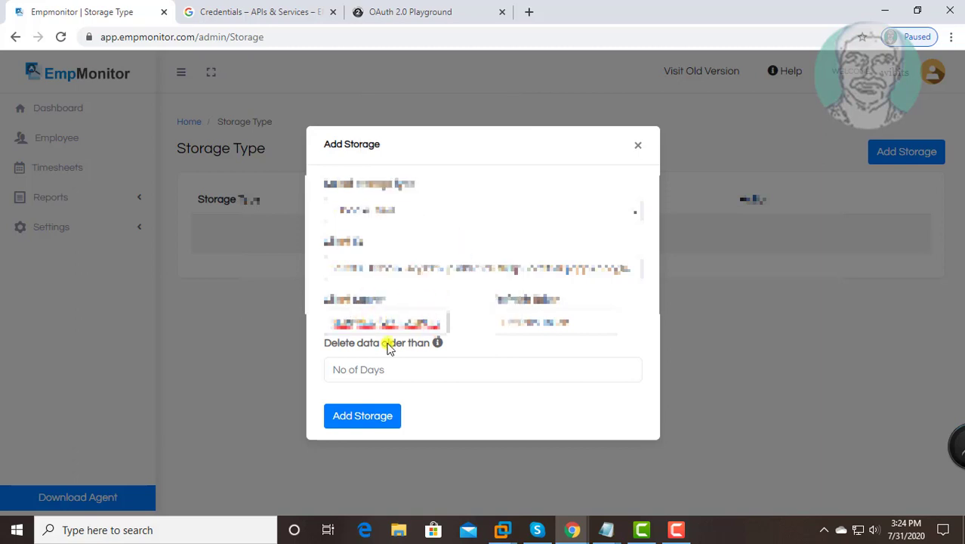
# Copy the refresh token from the client note into the Refresh Token field of the Add Storage form.
pyautogui.click(608, 530)
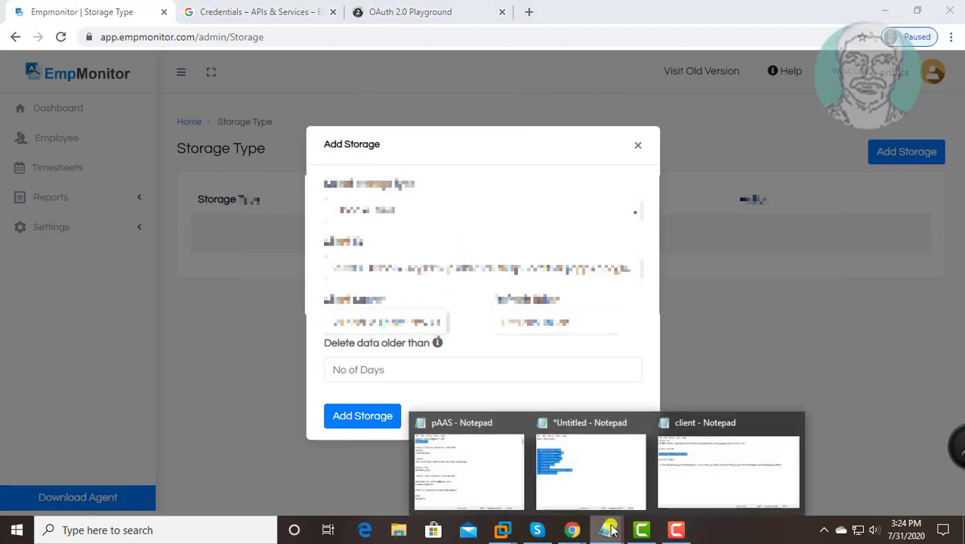
pyautogui.click(728, 470)
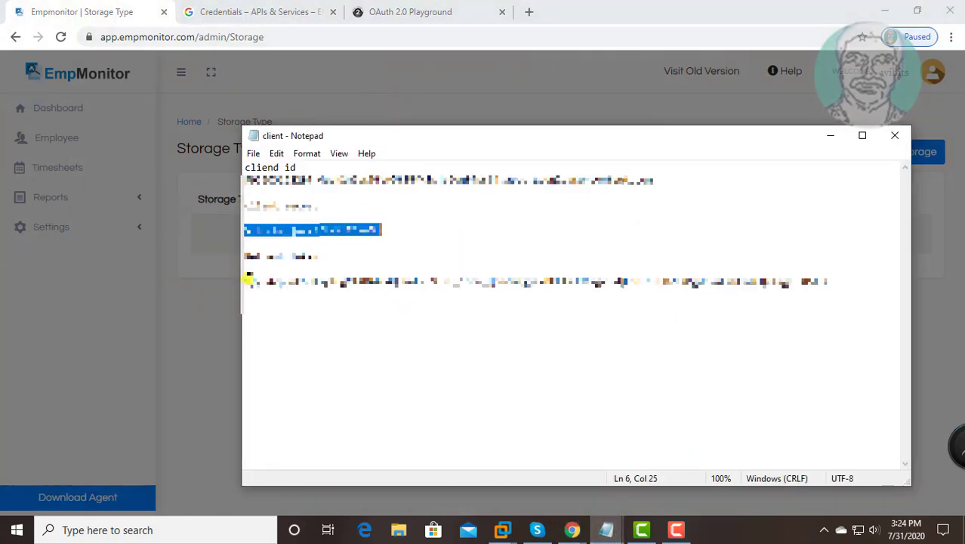
pyautogui.moveTo(246, 280); pyautogui.dragTo(826, 281)
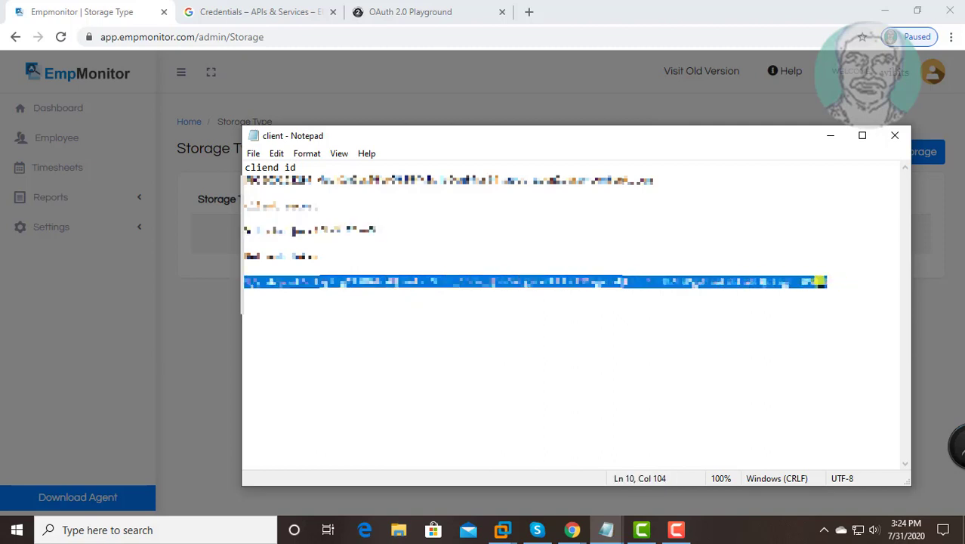
pyautogui.rightClick(789, 287)
pyautogui.click(812, 327)
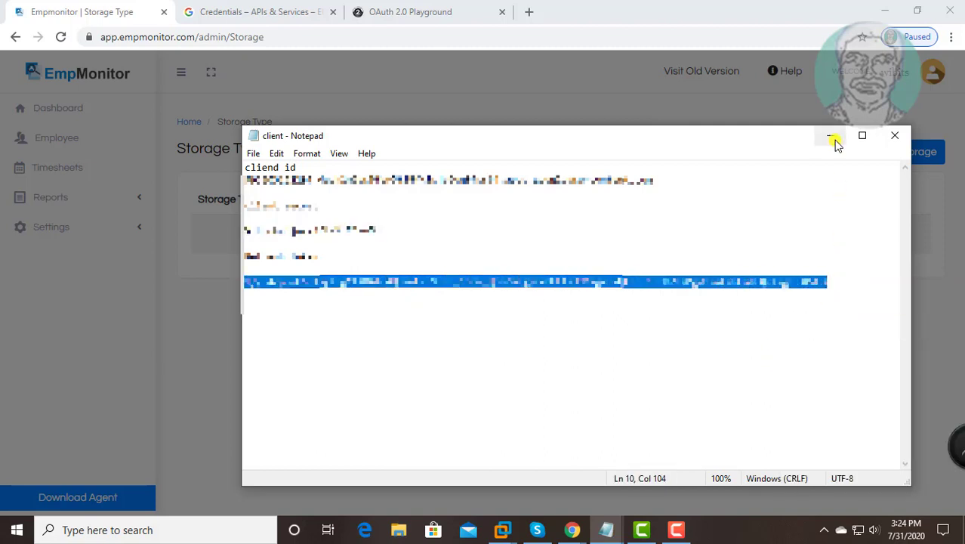
pyautogui.click(830, 136)
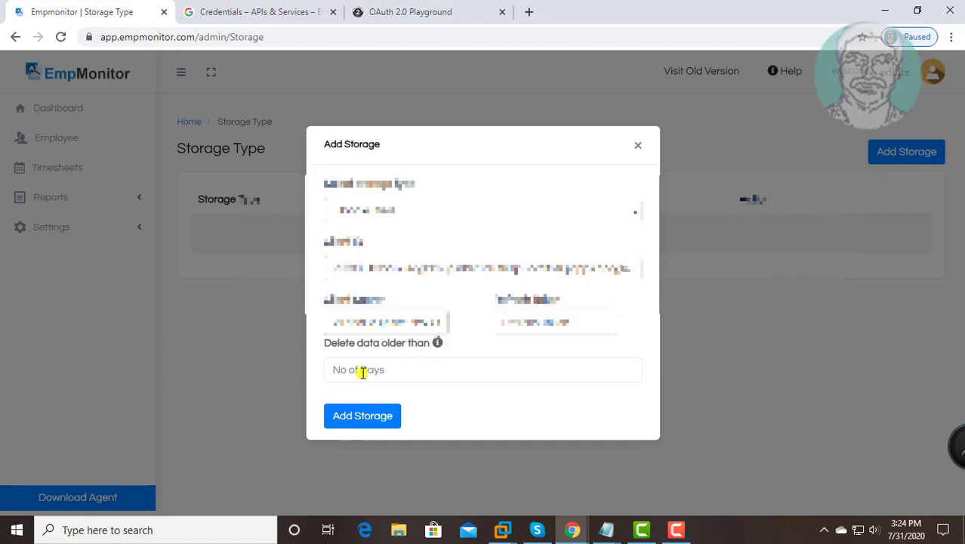
pyautogui.rightClick(505, 323)
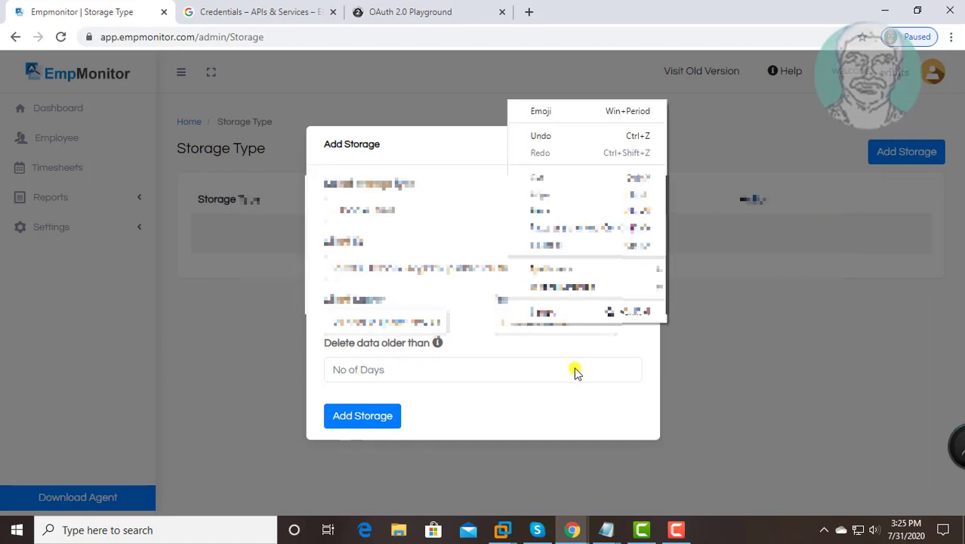
pyautogui.click(543, 215)
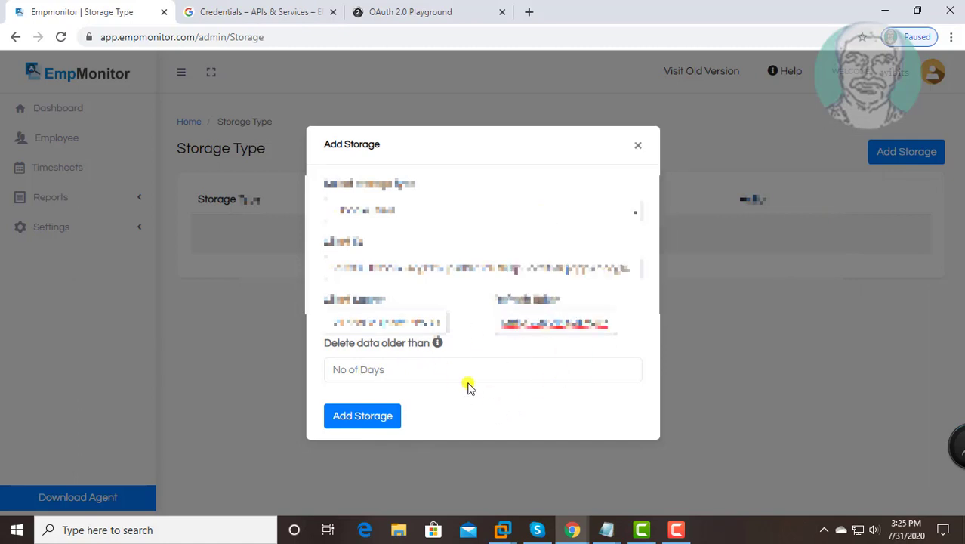
# Set data older than 15 days to be deleted and add the Google Drive storage.
pyautogui.click(375, 370)
pyautogui.write('15')
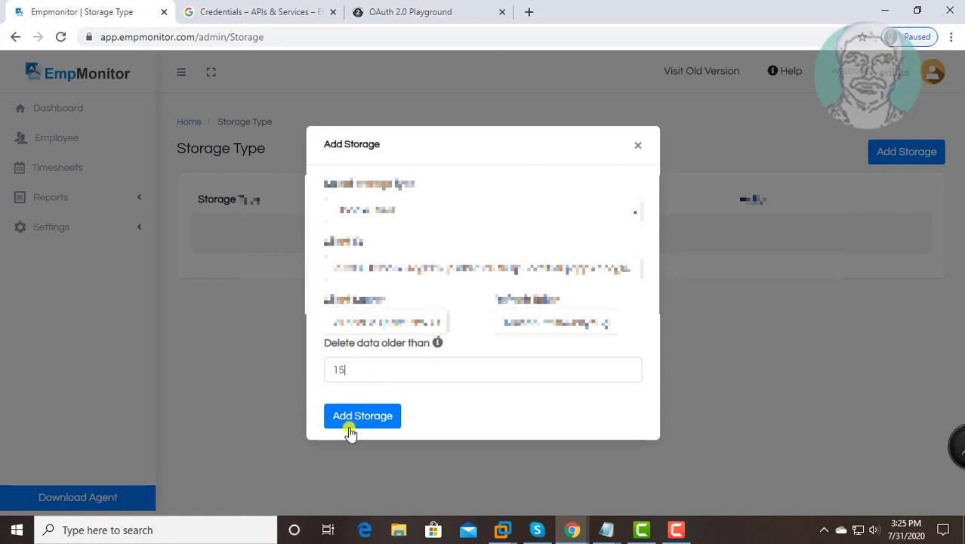
pyautogui.click(370, 421)
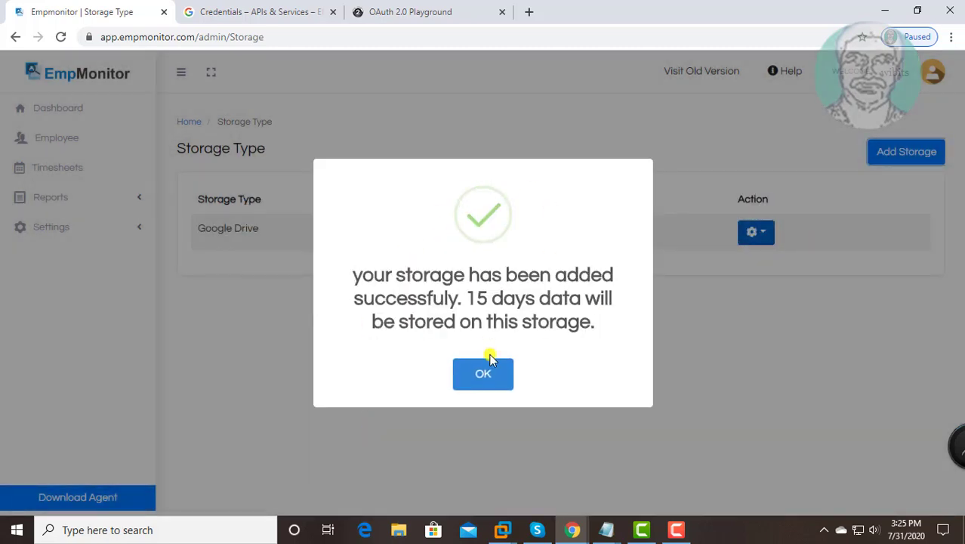
pyautogui.click(492, 382)
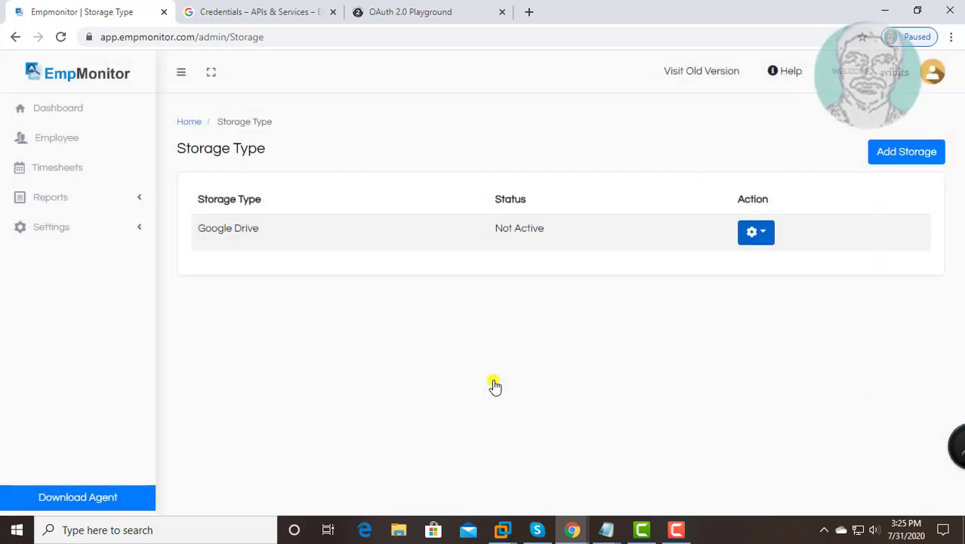
# Activate Google Drive as the storage type and confirm the activation.
pyautogui.click(761, 234)
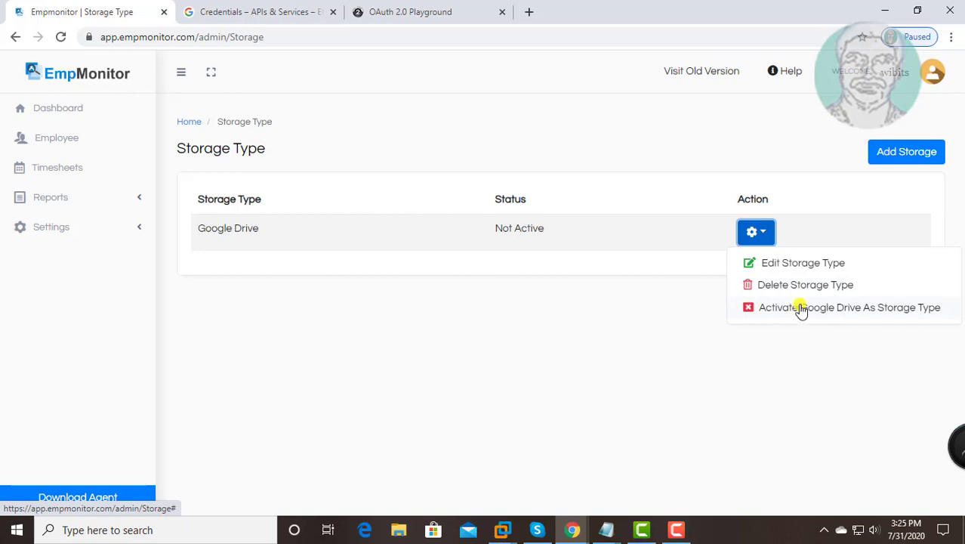
pyautogui.click(833, 314)
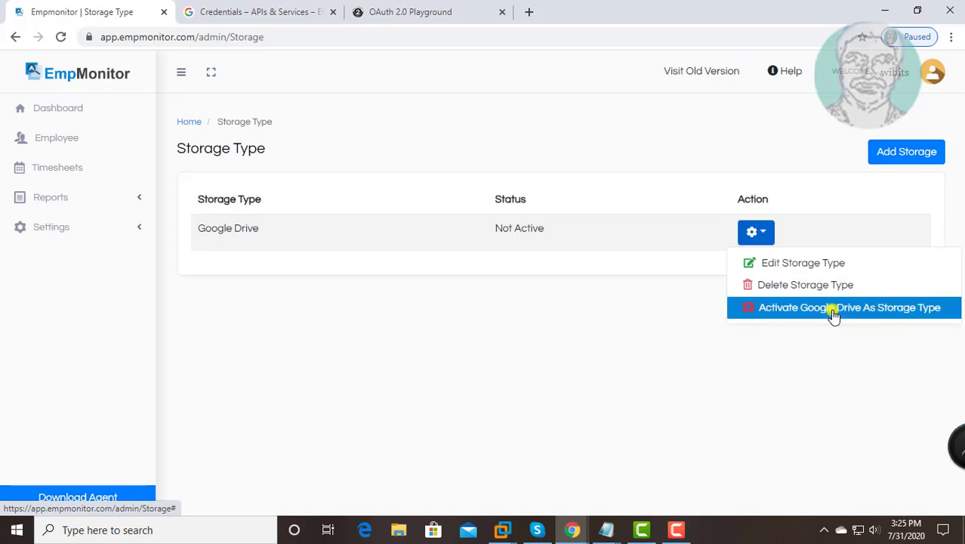
pyautogui.click(833, 315)
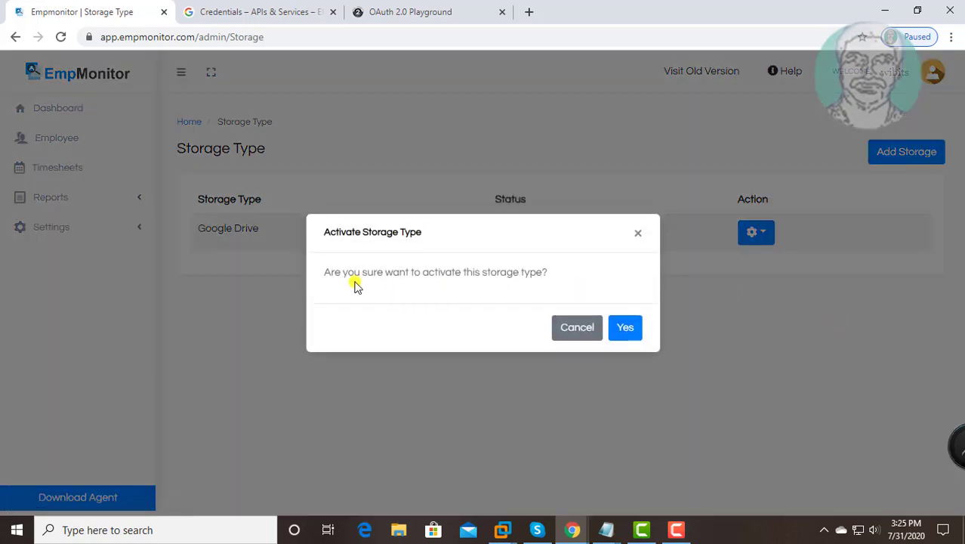
pyautogui.click(630, 330)
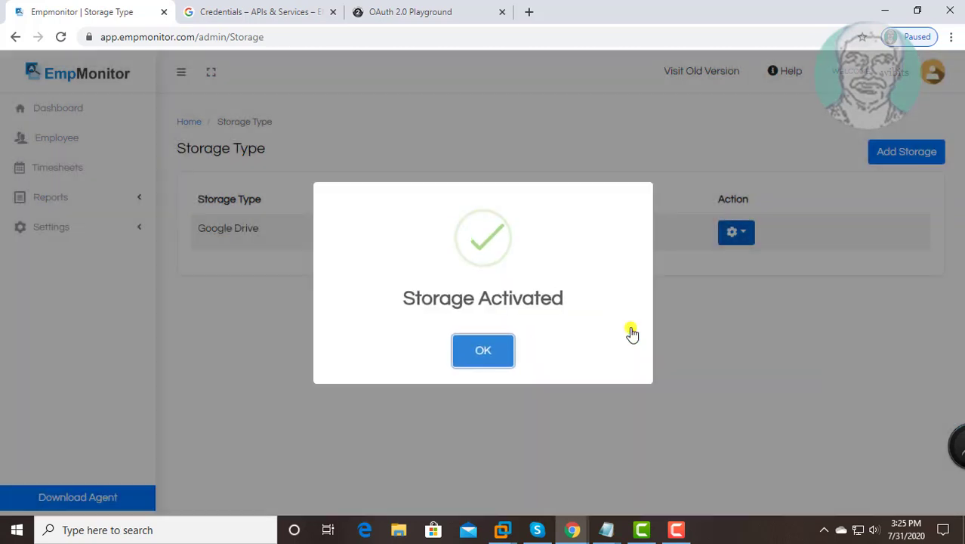
pyautogui.click(489, 352)
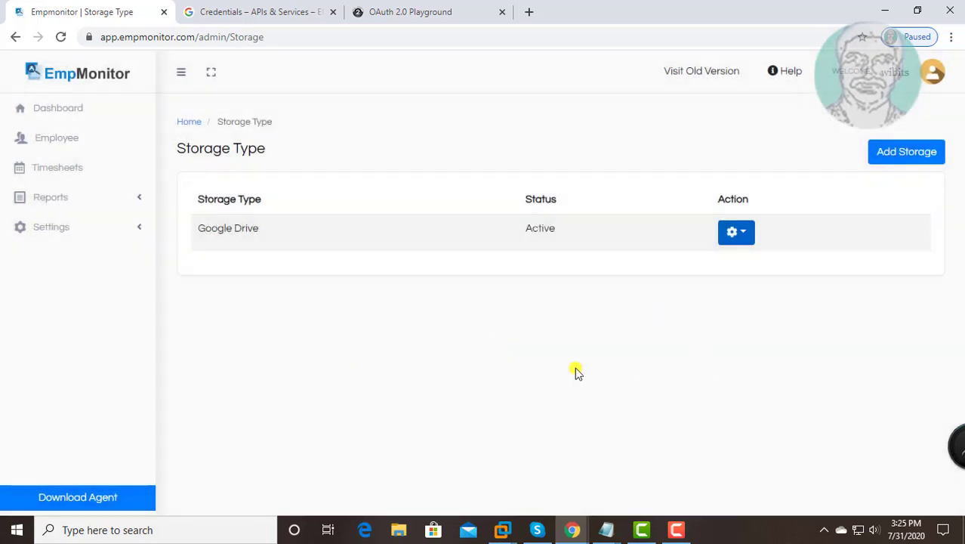